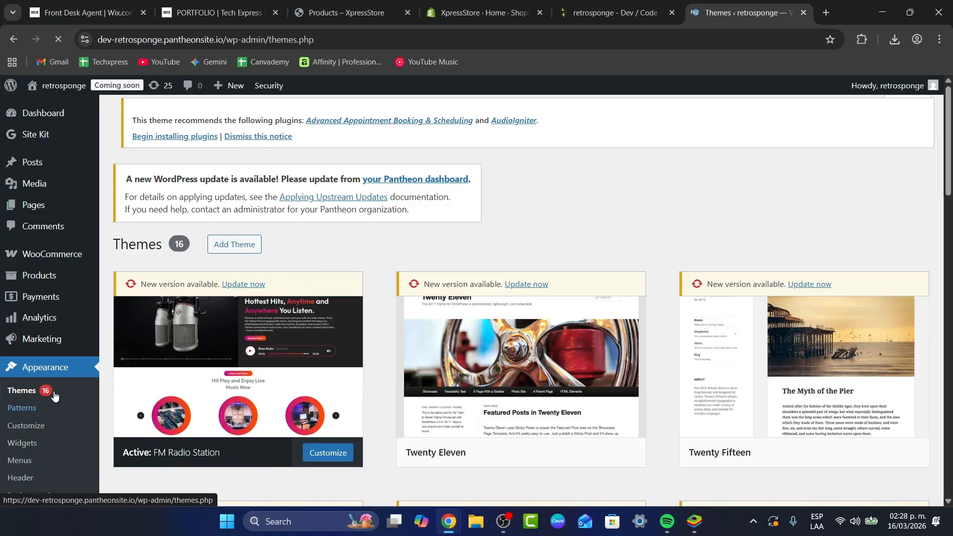
Look over the installed themes, then open the page for adding a new plugin.
{"action": "scroll", "coordinate": [240, 352], "scroll_direction": "down", "scroll_amount": 4}
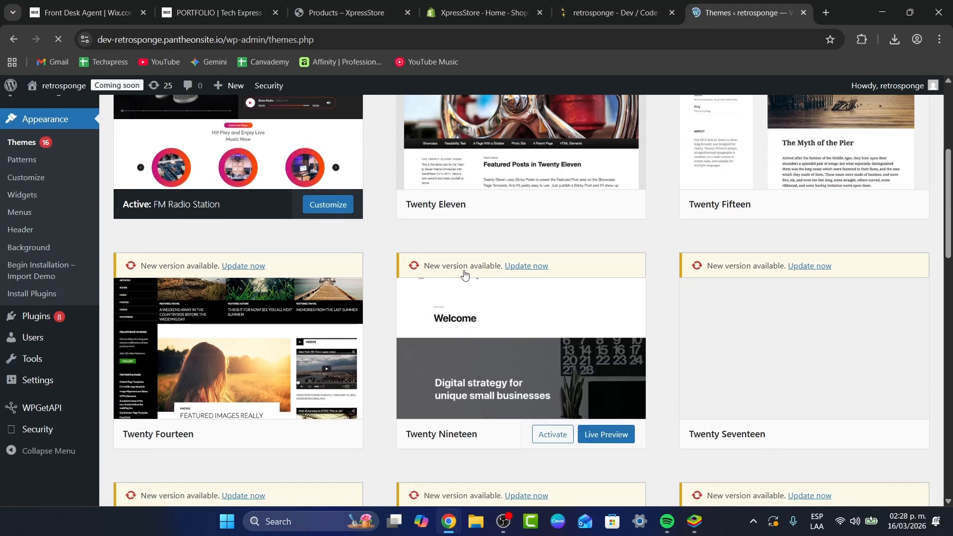
{"action": "scroll", "coordinate": [475, 266], "scroll_direction": "up", "scroll_amount": 4}
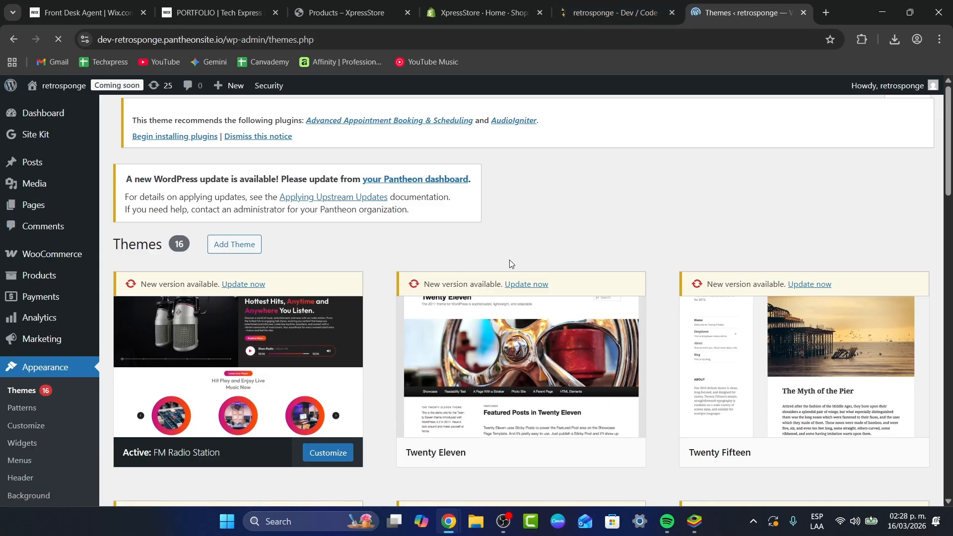
{"action": "scroll", "coordinate": [184, 346], "scroll_direction": "down", "scroll_amount": 5}
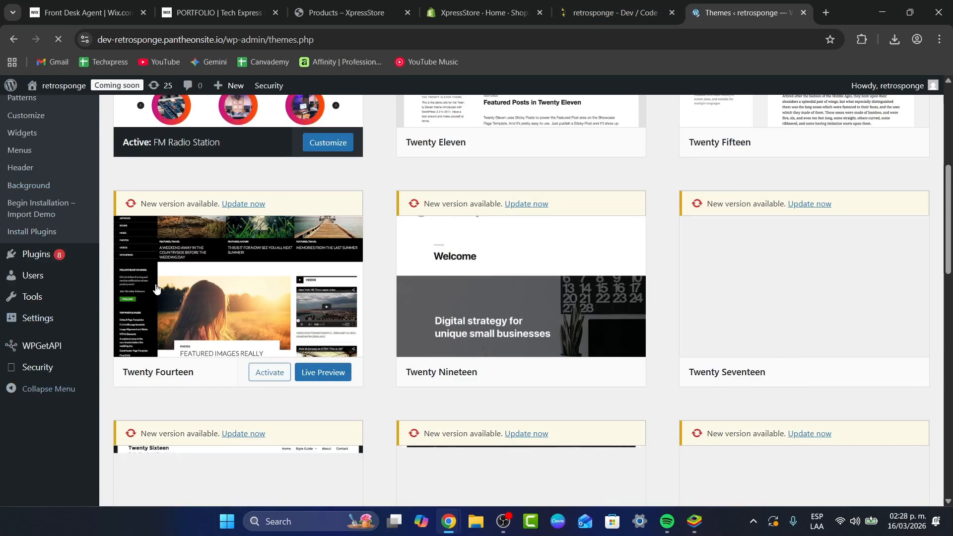
{"action": "mouse_move", "coordinate": [46, 356]}
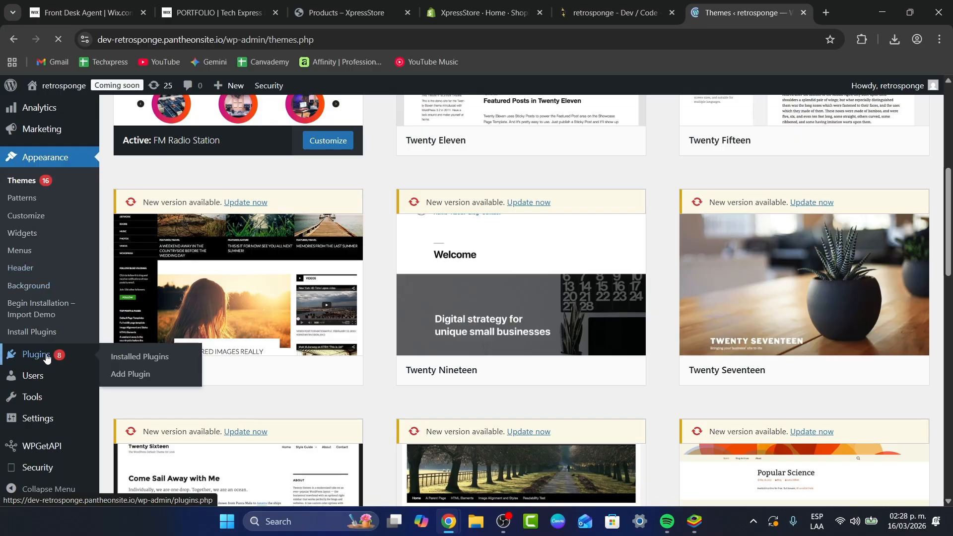
{"action": "left_click", "coordinate": [137, 375]}
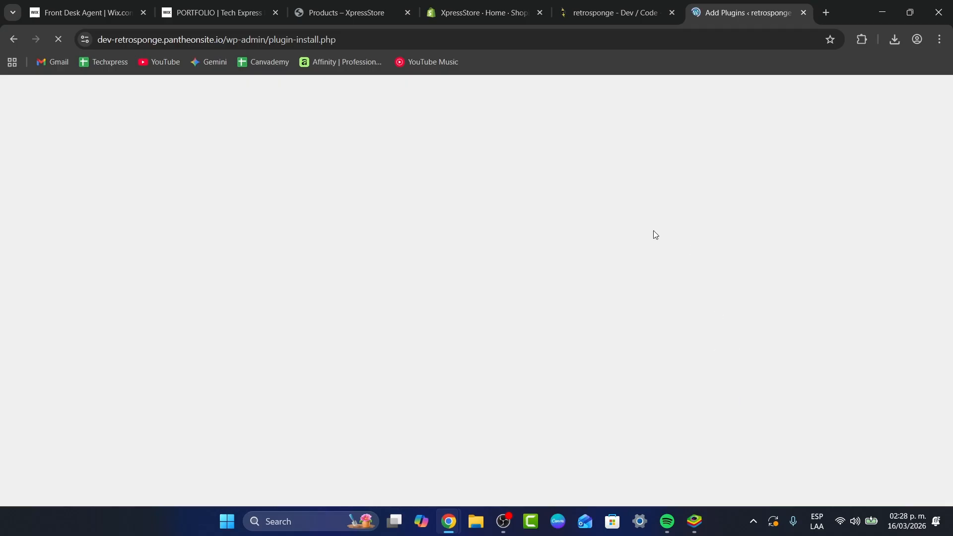
Search the plugin directory for "elementor".
{"action": "mouse_move", "coordinate": [569, 23]}
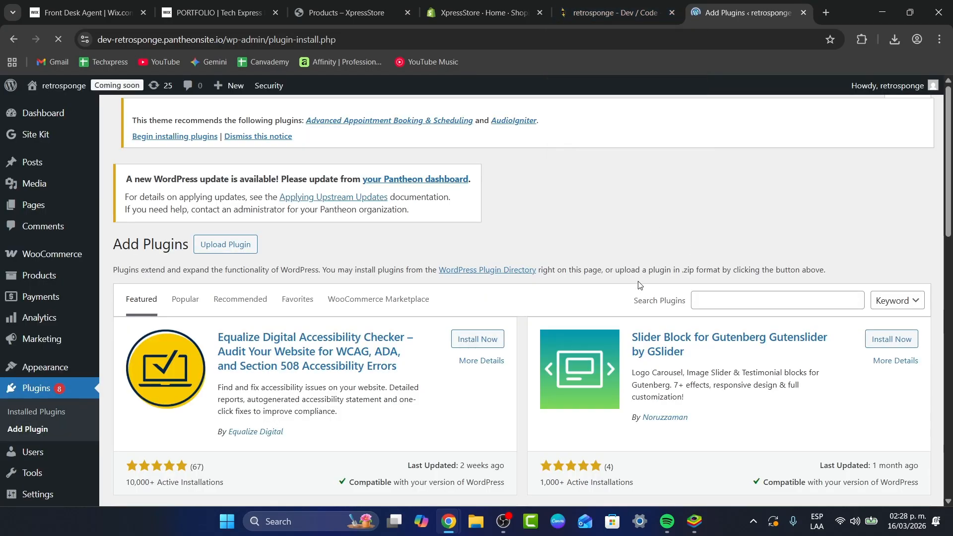
{"action": "scroll", "coordinate": [639, 287], "scroll_direction": "down", "scroll_amount": 2}
{"action": "scroll", "coordinate": [478, 383], "scroll_direction": "up", "scroll_amount": 2}
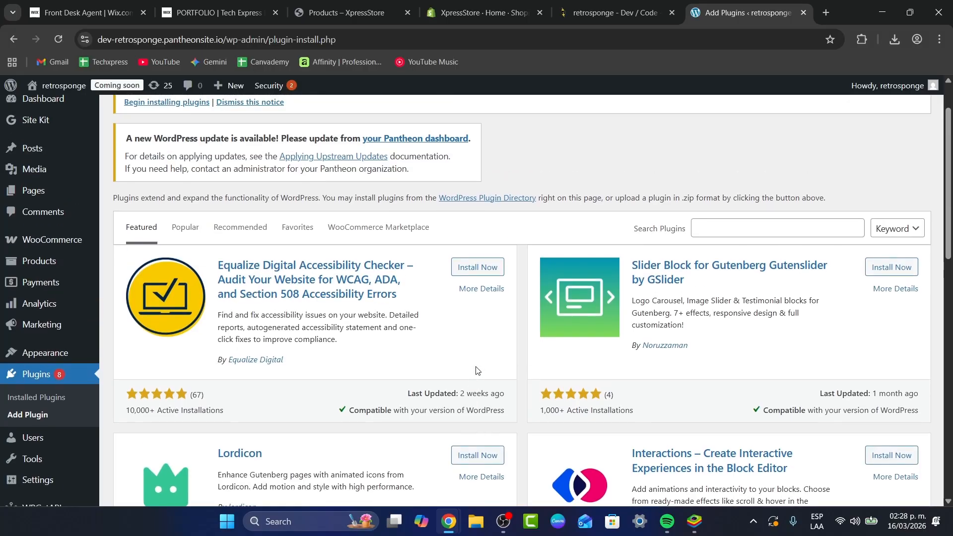
{"action": "left_click", "coordinate": [758, 230]}
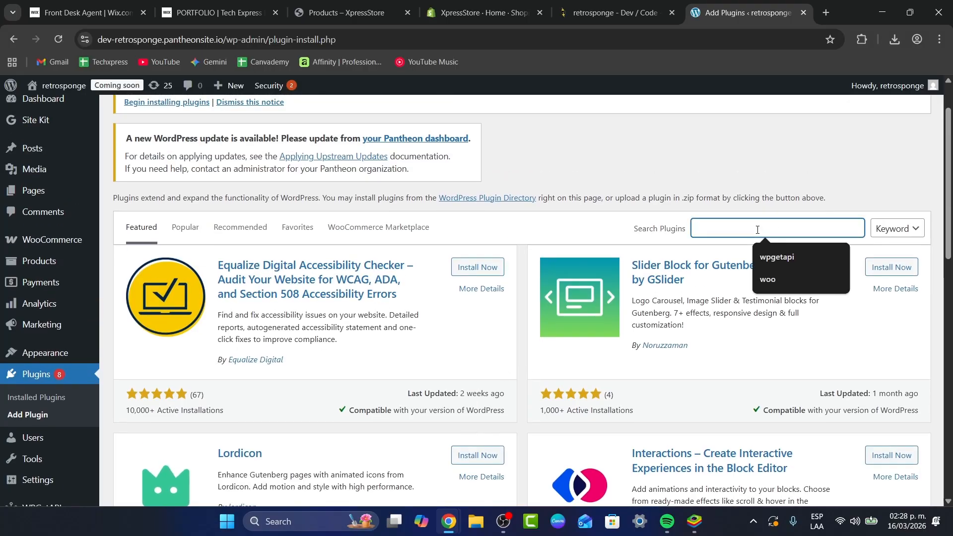
{"action": "type", "text": "element"}
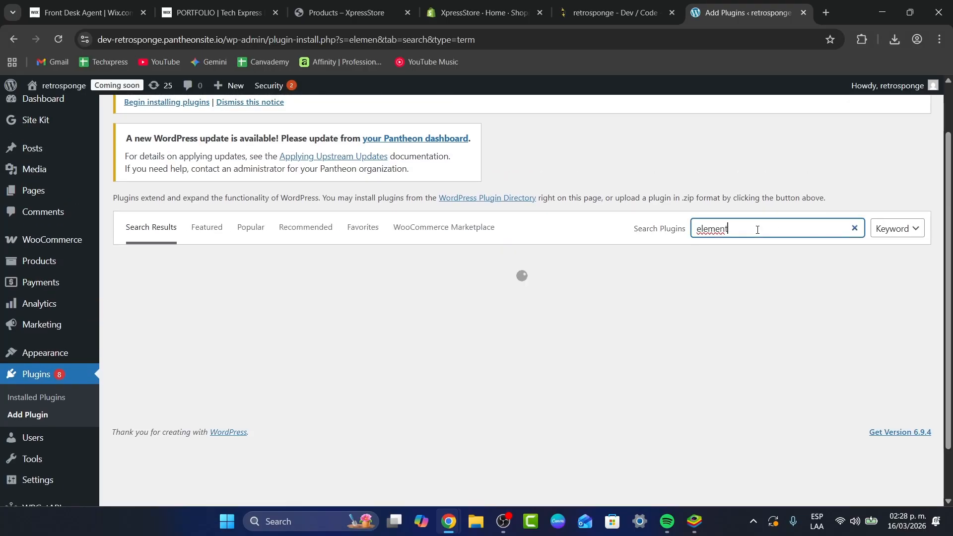
{"action": "type", "text": "or"}
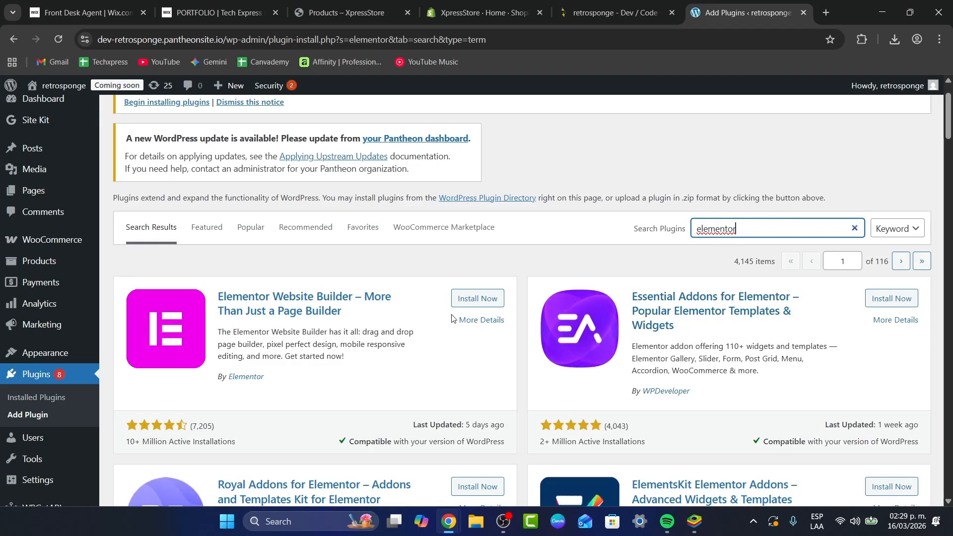
Install and activate the Elementor Website Builder plugin, and start its setup.
{"action": "scroll", "coordinate": [249, 305], "scroll_direction": "down", "scroll_amount": 1}
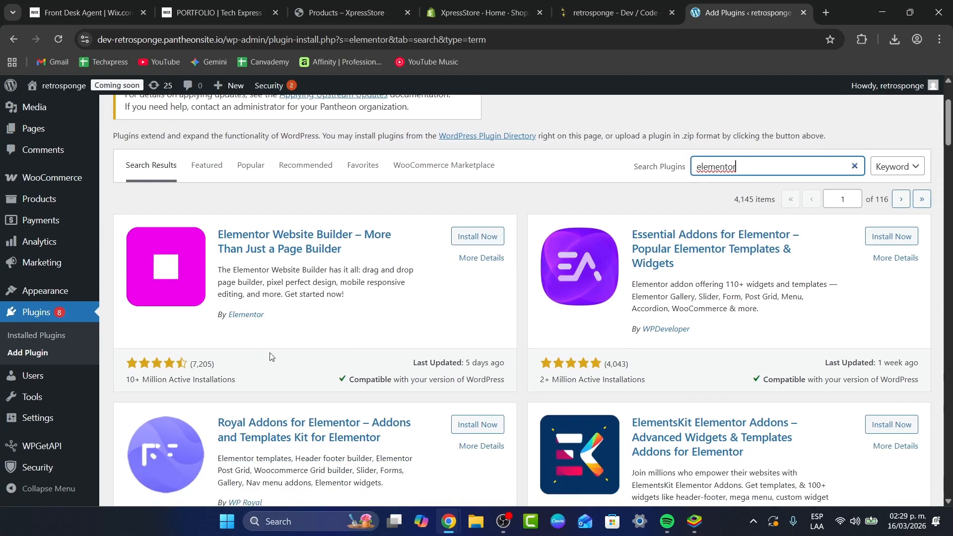
{"action": "left_click", "coordinate": [471, 244]}
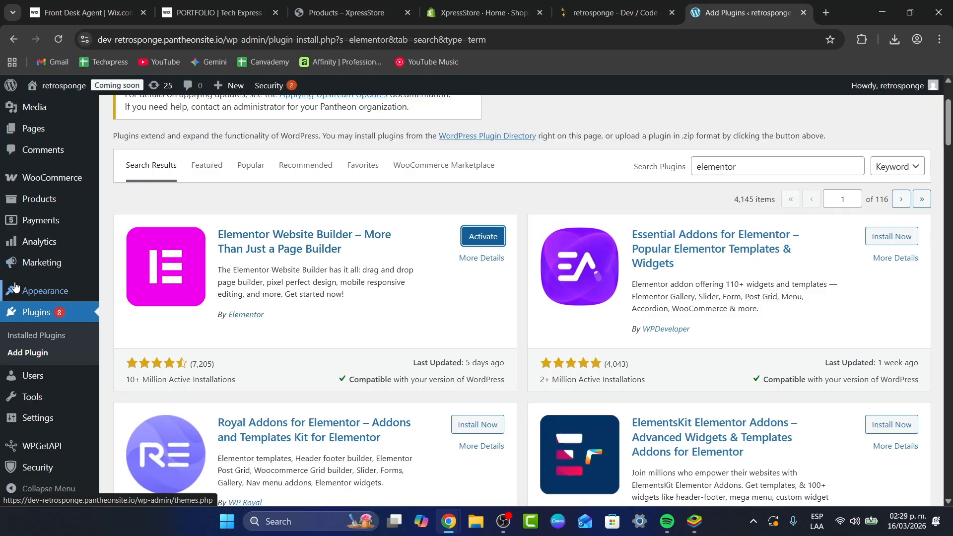
{"action": "left_click", "coordinate": [492, 243]}
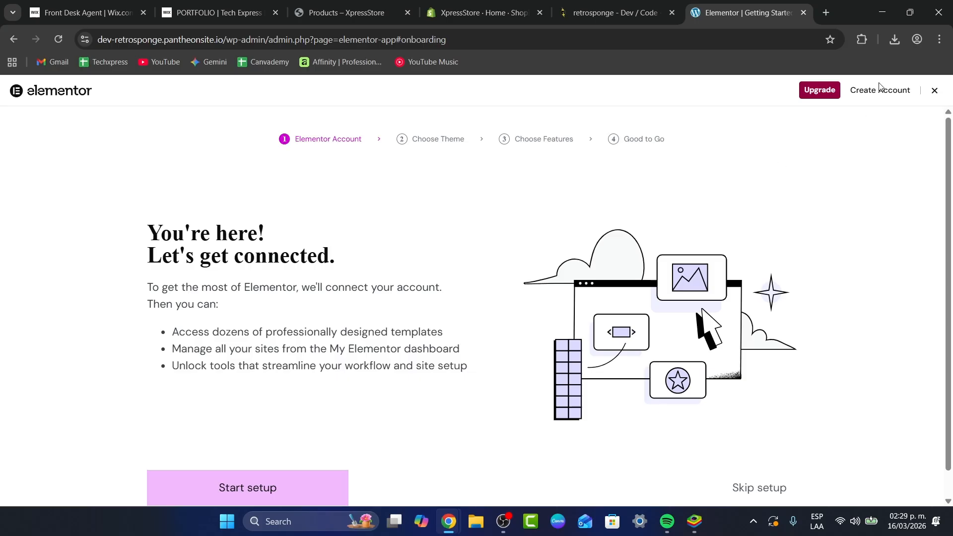
{"action": "left_click", "coordinate": [279, 488]}
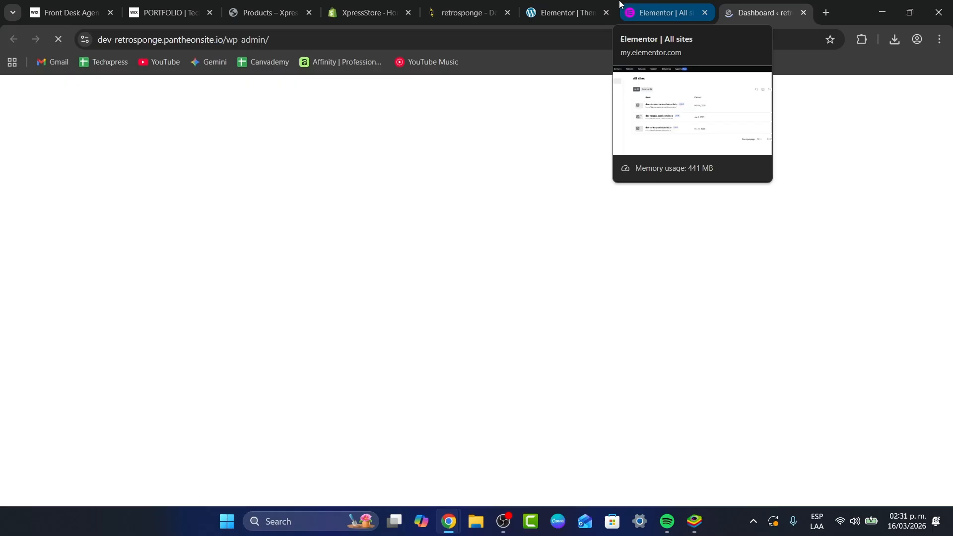
Exit Elementor's Theme Builder and switch to the other browser tab with the site's dashboard.
{"action": "left_click", "coordinate": [596, 11]}
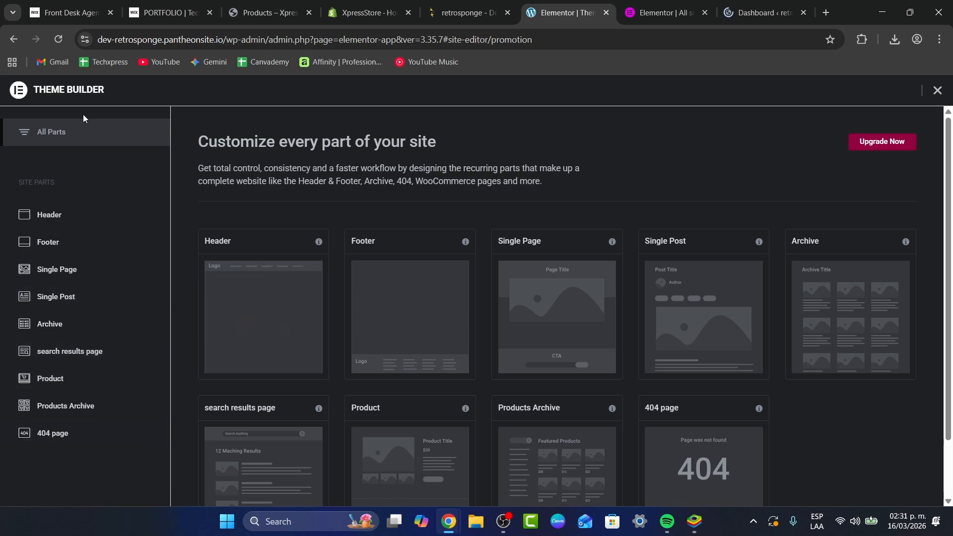
{"action": "left_click", "coordinate": [936, 92]}
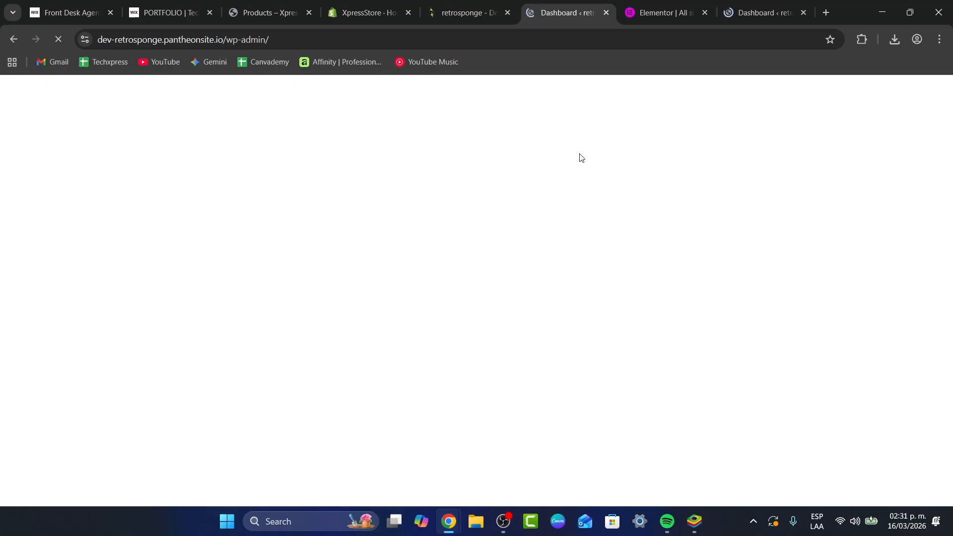
{"action": "left_click", "coordinate": [757, 3]}
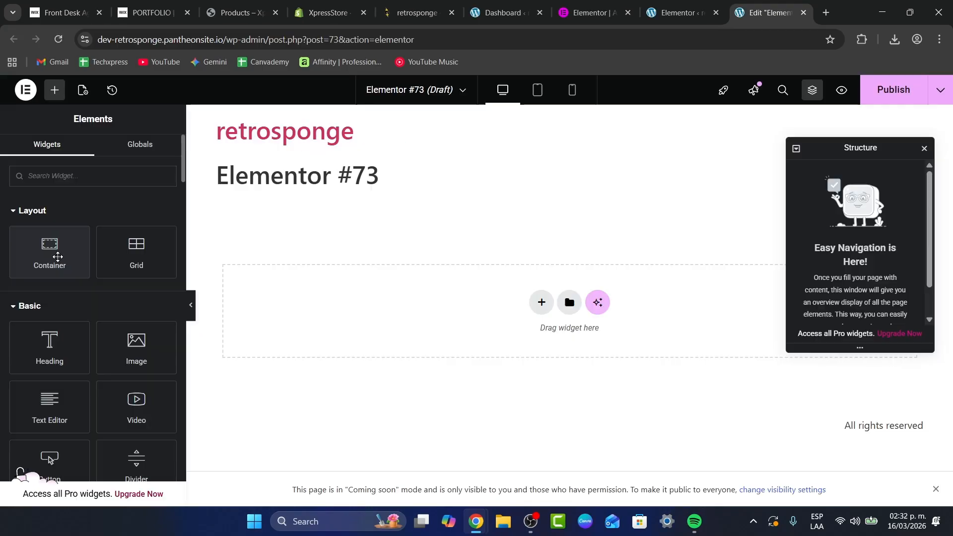
{"action": "left_click_drag", "start_coordinate": [50, 252], "coordinate": [379, 300]}
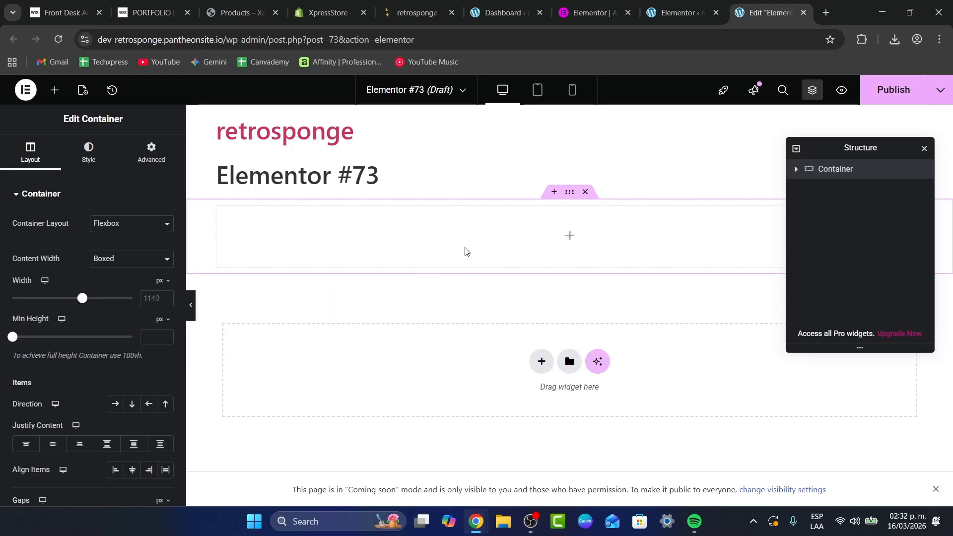
{"action": "left_click", "coordinate": [924, 149]}
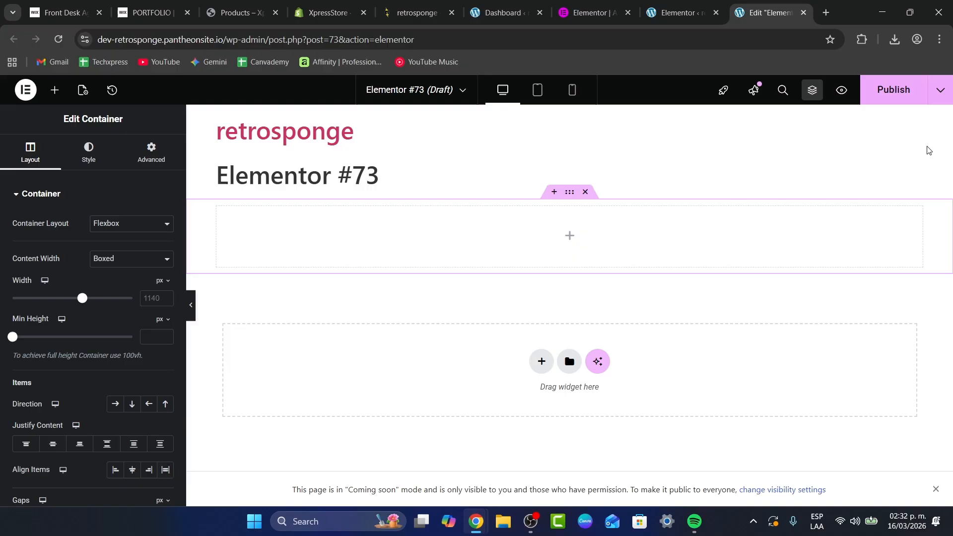
{"action": "left_click", "coordinate": [573, 240]}
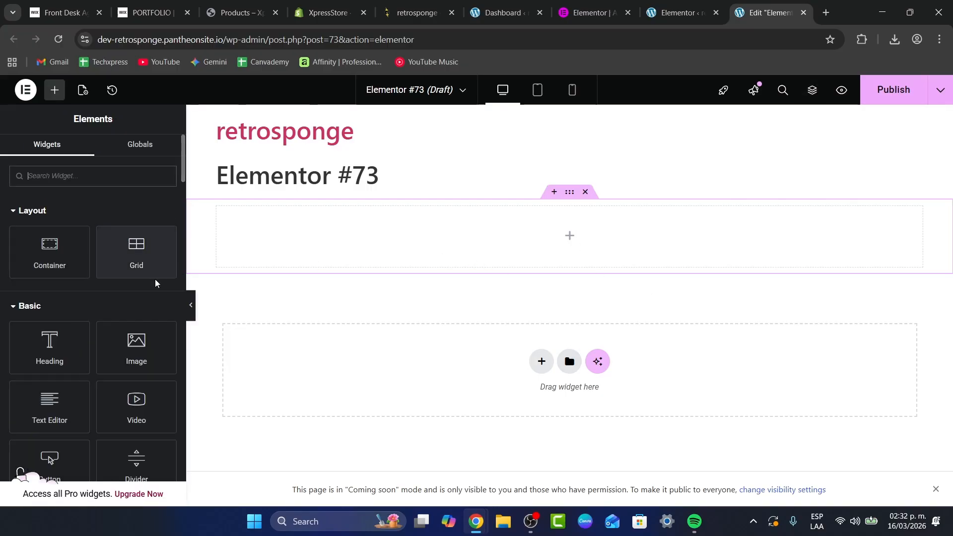
{"action": "left_click_drag", "start_coordinate": [137, 342], "coordinate": [639, 277]}
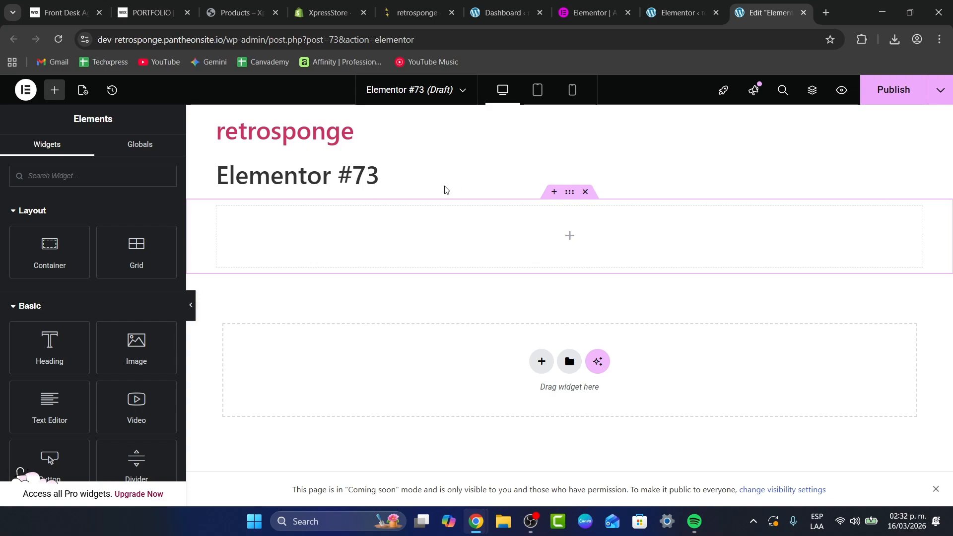
{"action": "left_click", "coordinate": [586, 193]}
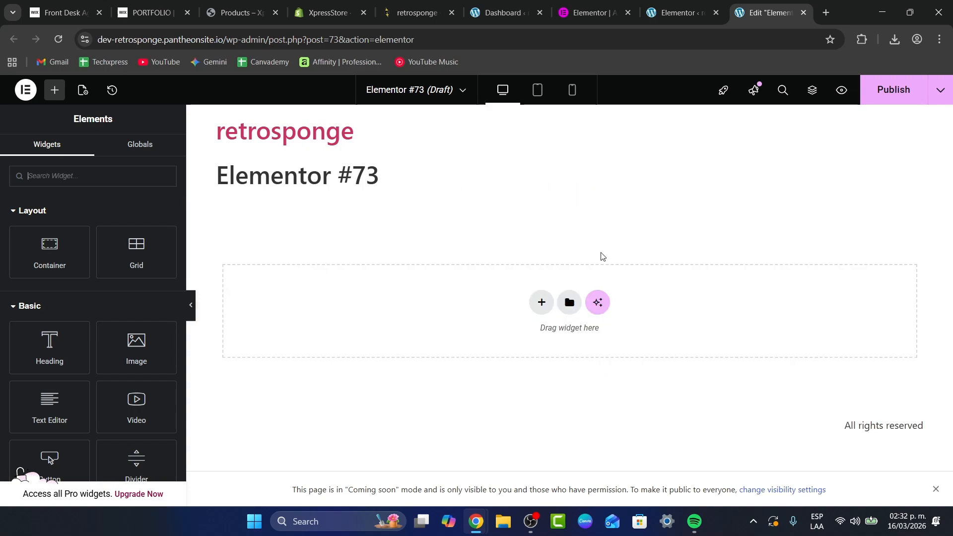
Add a container to the page and show it in mobile portrait view with the coming-soon notice dismissed.
{"action": "left_click_drag", "start_coordinate": [50, 250], "coordinate": [551, 323]}
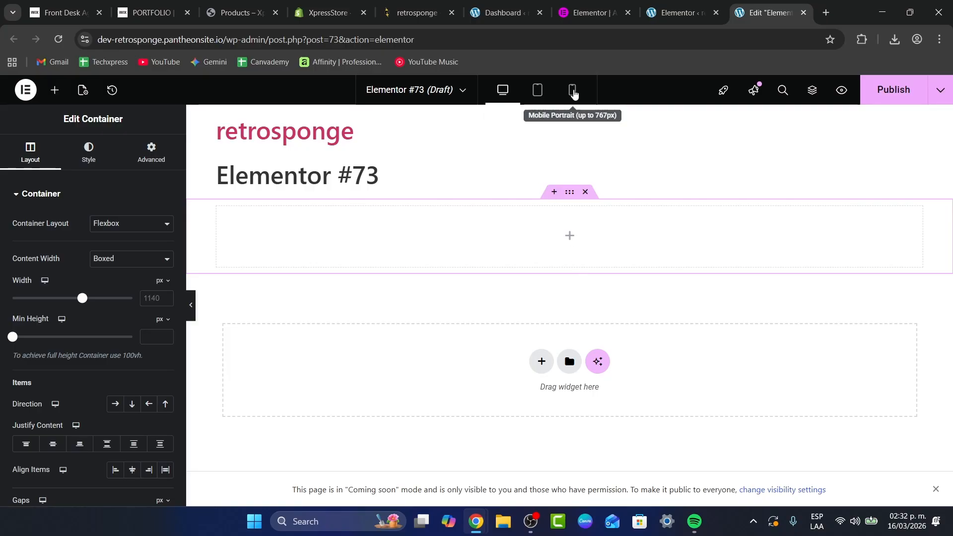
{"action": "left_click", "coordinate": [572, 89]}
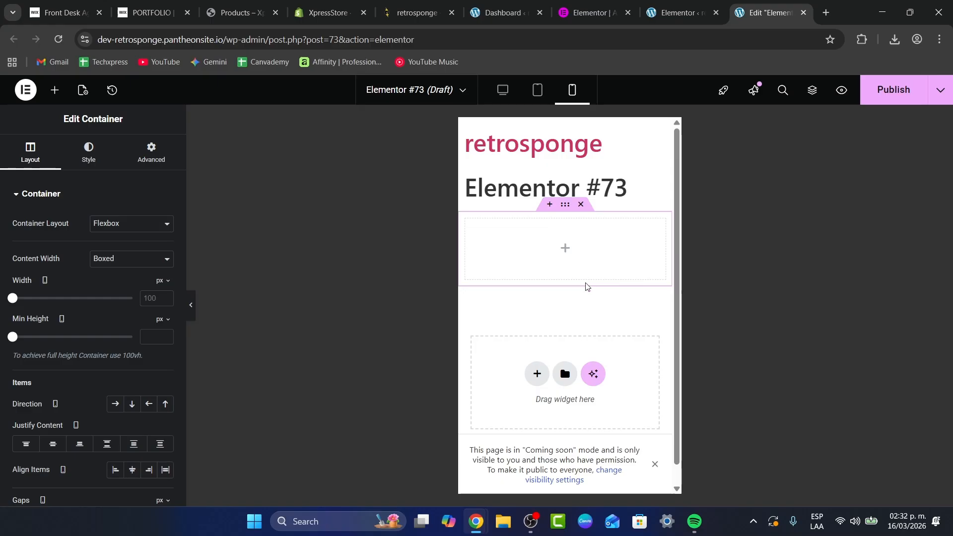
{"action": "scroll", "coordinate": [586, 287], "scroll_direction": "down", "scroll_amount": 1}
{"action": "left_click", "coordinate": [655, 464]}
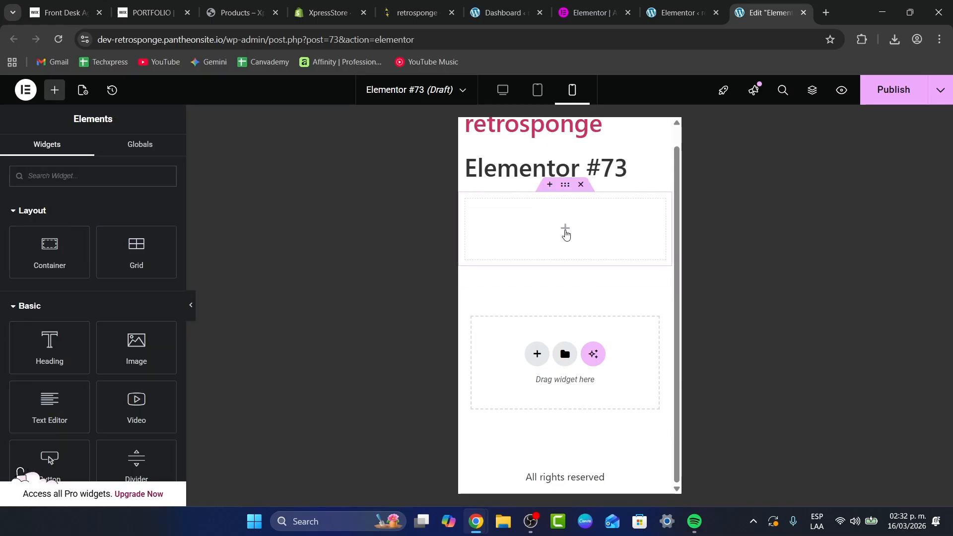
Place a heading, an image and a text editor widget below one another in the container.
{"action": "left_click_drag", "start_coordinate": [50, 347], "coordinate": [555, 231]}
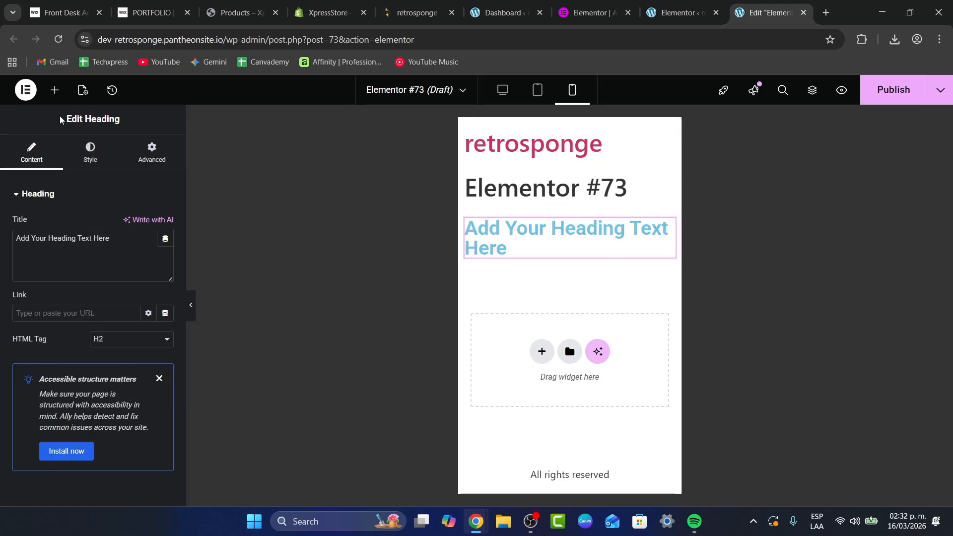
{"action": "left_click", "coordinate": [57, 89]}
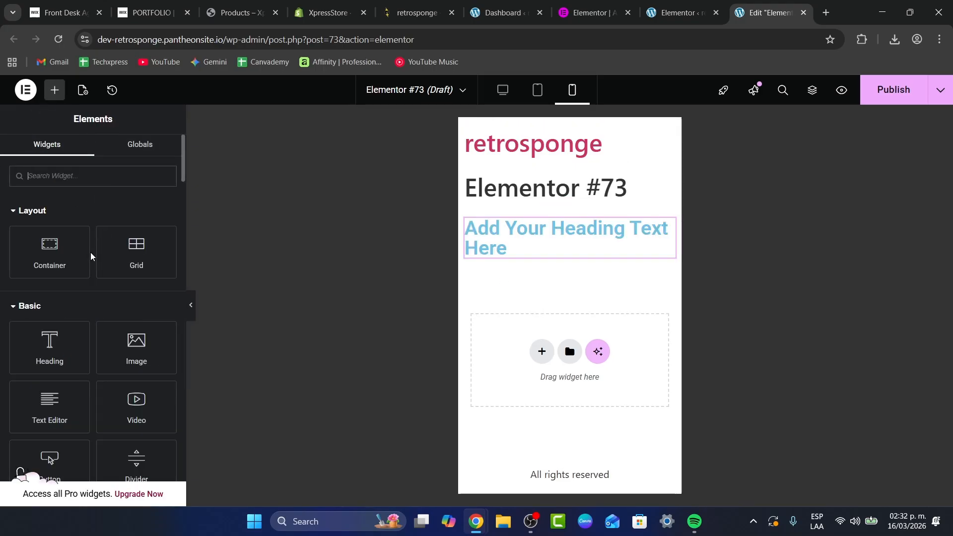
{"action": "left_click_drag", "start_coordinate": [134, 348], "coordinate": [570, 255]}
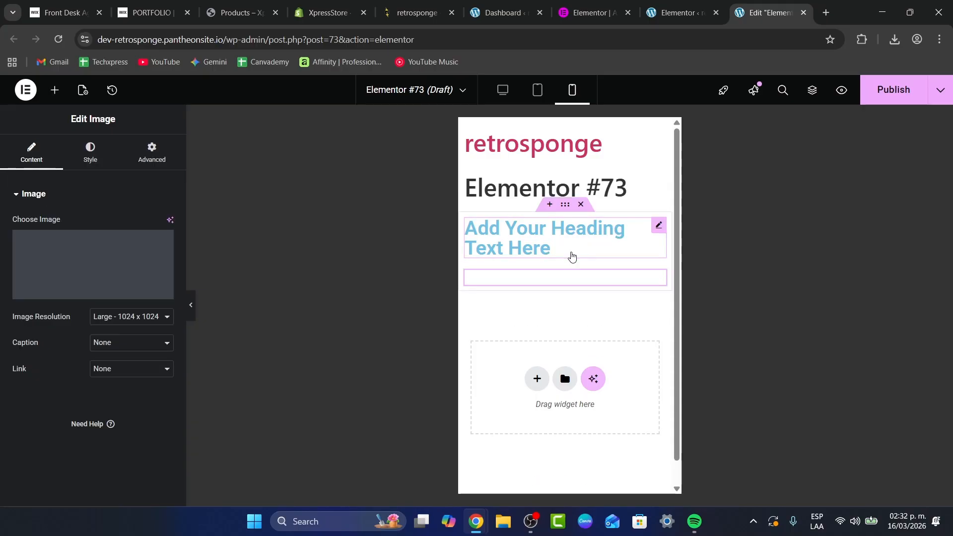
{"action": "left_click", "coordinate": [54, 90]}
{"action": "left_click_drag", "start_coordinate": [63, 395], "coordinate": [541, 378]}
{"action": "scroll", "coordinate": [574, 360], "scroll_direction": "down", "scroll_amount": 1}
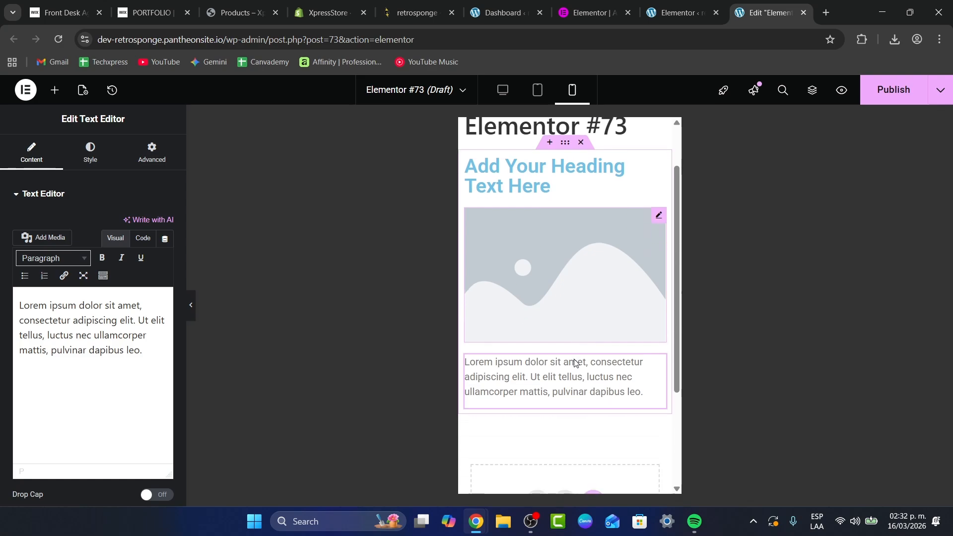
Compare the page's layout in desktop view and in mobile portrait view.
{"action": "scroll", "coordinate": [574, 360], "scroll_direction": "up", "scroll_amount": 1}
{"action": "left_click", "coordinate": [507, 91]}
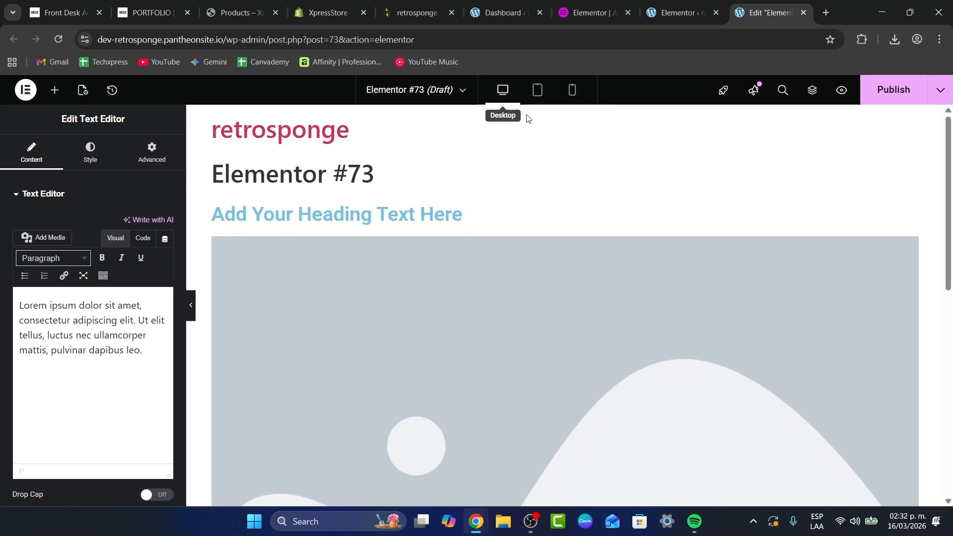
{"action": "scroll", "coordinate": [605, 255], "scroll_direction": "down", "scroll_amount": 7}
{"action": "scroll", "coordinate": [617, 283], "scroll_direction": "up", "scroll_amount": 5}
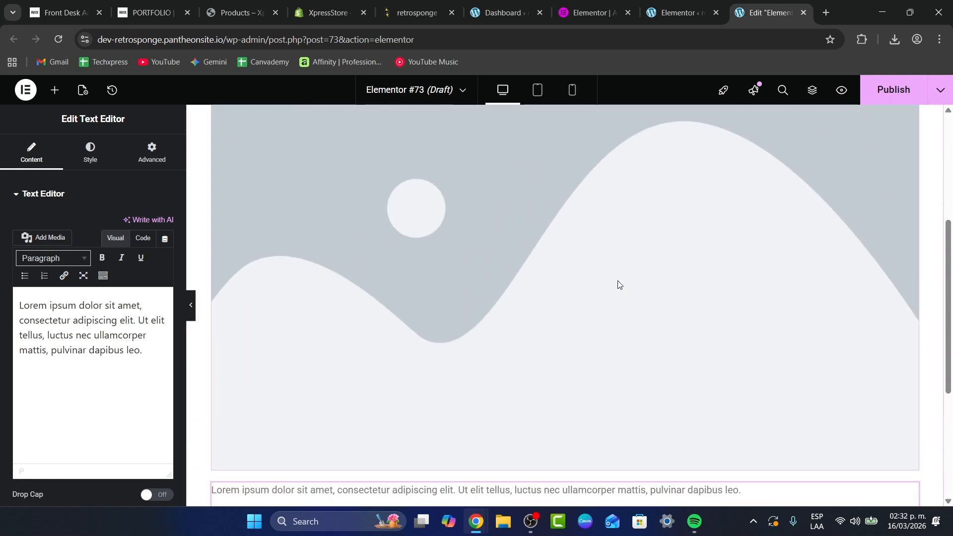
{"action": "scroll", "coordinate": [620, 284], "scroll_direction": "up", "scroll_amount": 2}
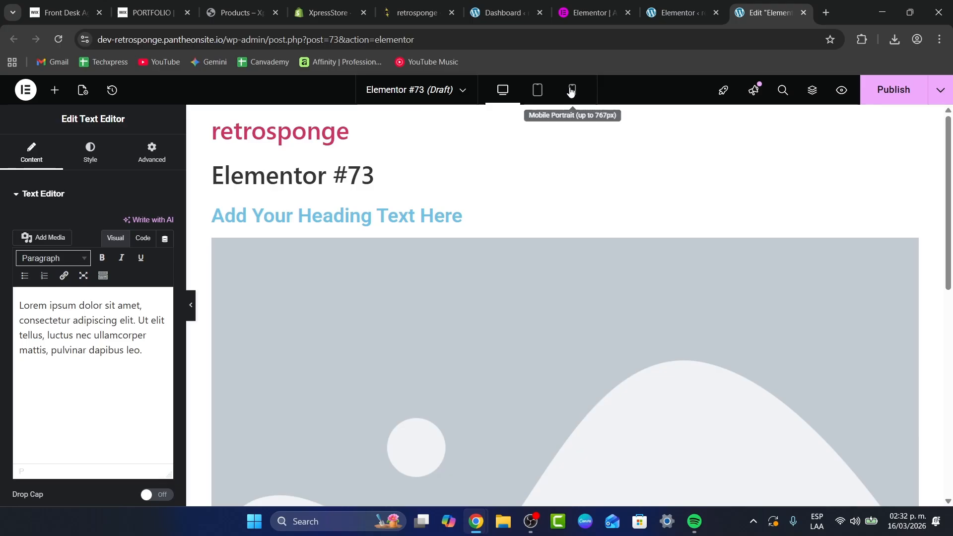
{"action": "left_click", "coordinate": [572, 90]}
{"action": "scroll", "coordinate": [607, 314], "scroll_direction": "down", "scroll_amount": 2}
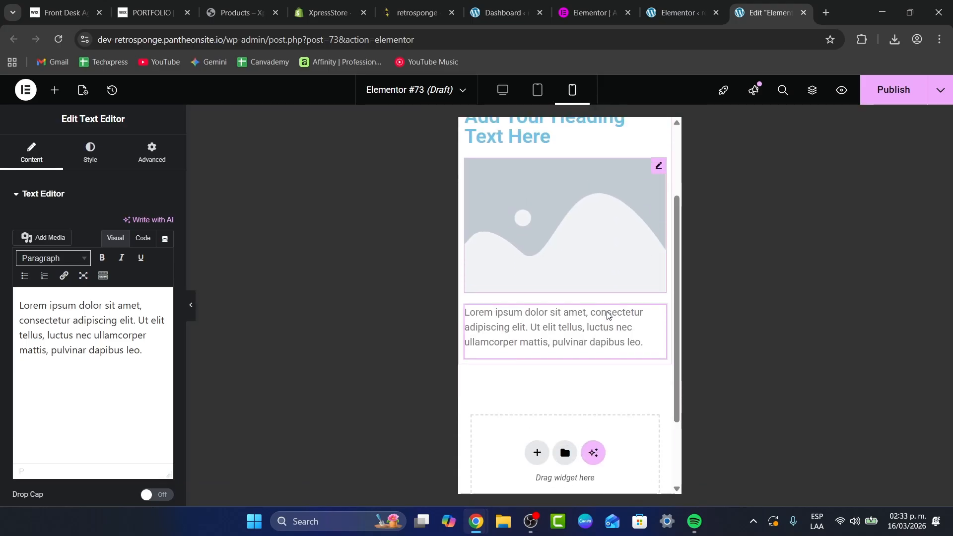
Replace the placeholder heading text with "Awesome Blog" and select the image widget below it.
{"action": "scroll", "coordinate": [607, 314], "scroll_direction": "up", "scroll_amount": 2}
{"action": "left_click", "coordinate": [549, 249]}
{"action": "left_click_drag", "start_coordinate": [550, 248], "coordinate": [469, 229]}
{"action": "type", "text": "Awesome Blog"}
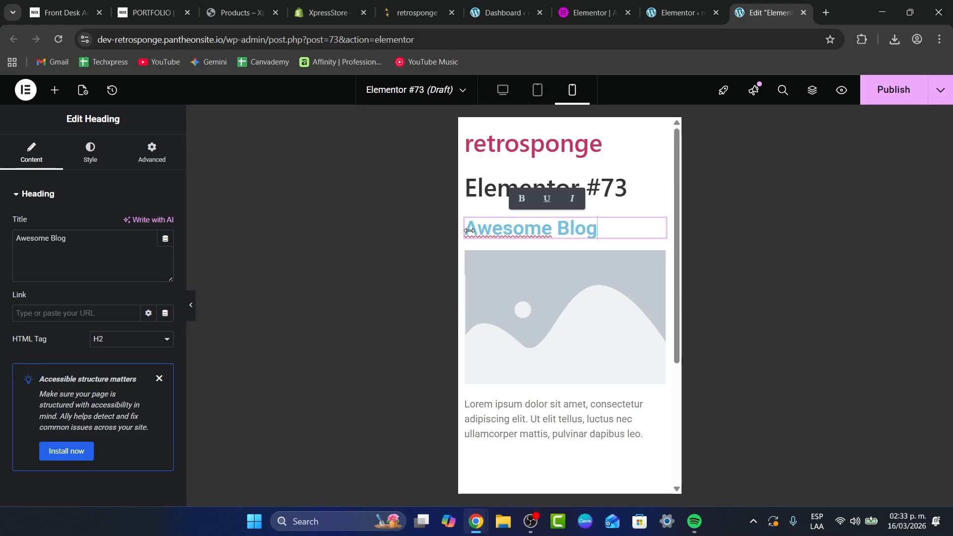
{"action": "left_click", "coordinate": [485, 303]}
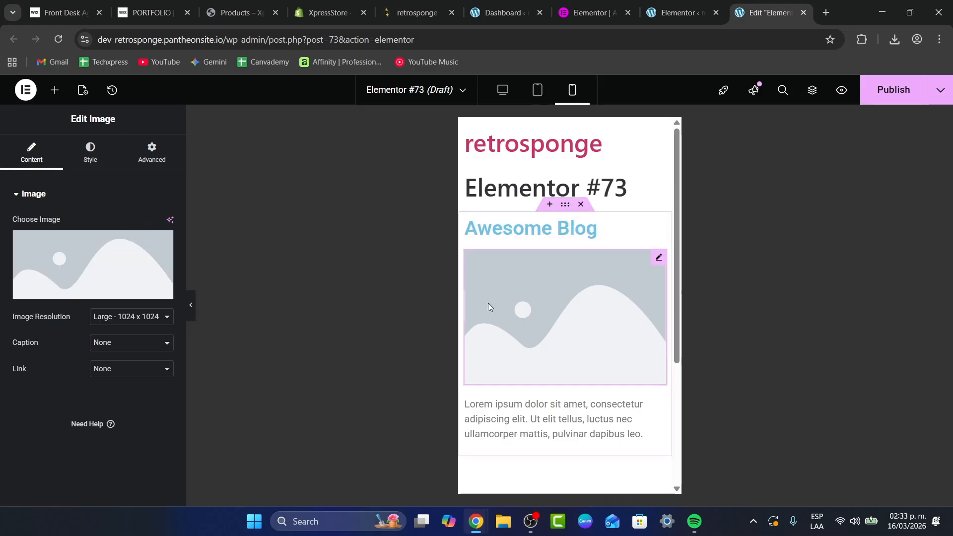
Set the image widget's picture to the green shopping-bag logo techexpress-shops-logo2-tkaj5n.png from the media library.
{"action": "left_click", "coordinate": [112, 291]}
{"action": "left_click", "coordinate": [196, 250]}
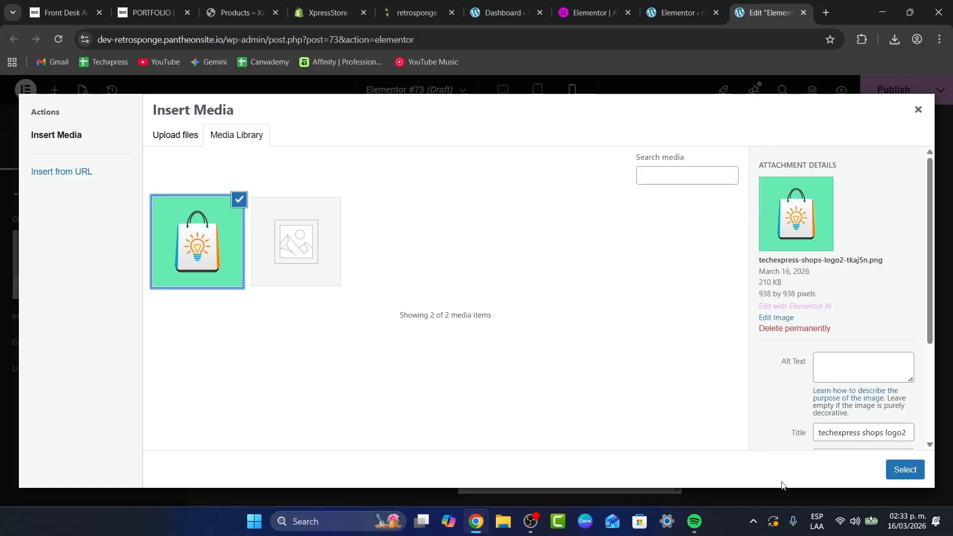
{"action": "left_click", "coordinate": [907, 471]}
{"action": "scroll", "coordinate": [630, 353], "scroll_direction": "down", "scroll_amount": 1}
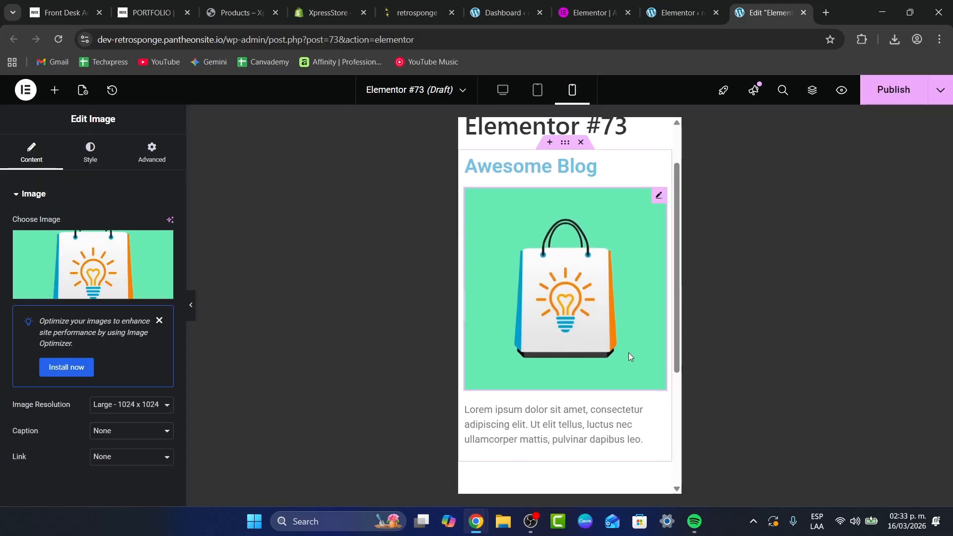
Replace the placeholder paragraph below the image with "This is just an awesome blog.".
{"action": "left_click", "coordinate": [55, 90]}
{"action": "scroll", "coordinate": [630, 359], "scroll_direction": "down", "scroll_amount": 1}
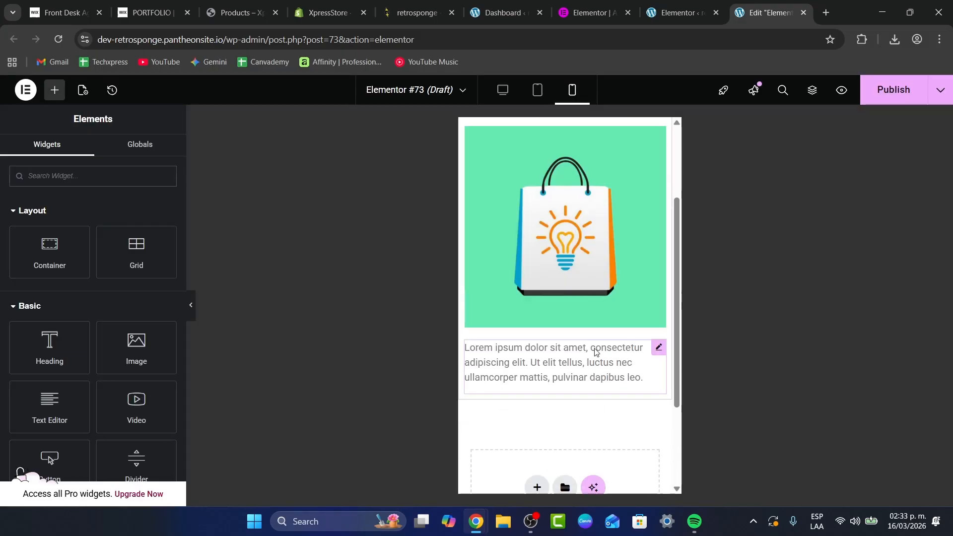
{"action": "left_click", "coordinate": [606, 368]}
{"action": "triple_click", "coordinate": [132, 347]}
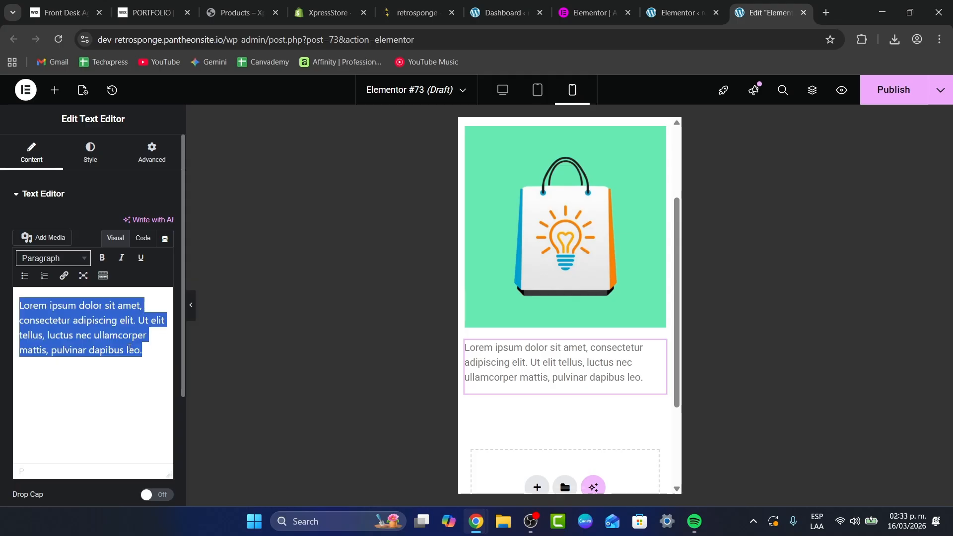
{"action": "type", "text": "This is just an awesome blog."}
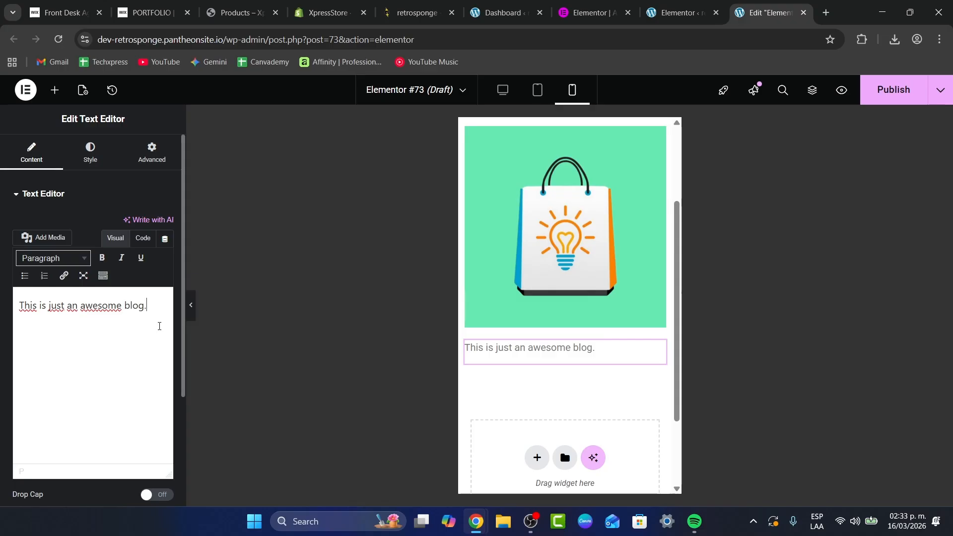
In desktop view, insert a container between the heading and the image and nest a second container inside it.
{"action": "left_click", "coordinate": [499, 91]}
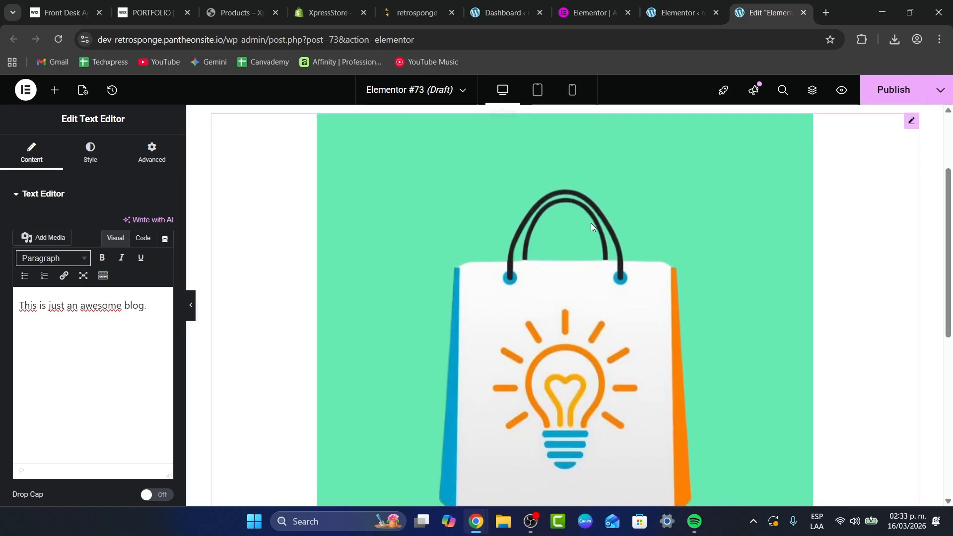
{"action": "scroll", "coordinate": [928, 140], "scroll_direction": "down", "scroll_amount": 5}
{"action": "scroll", "coordinate": [928, 166], "scroll_direction": "up", "scroll_amount": 6}
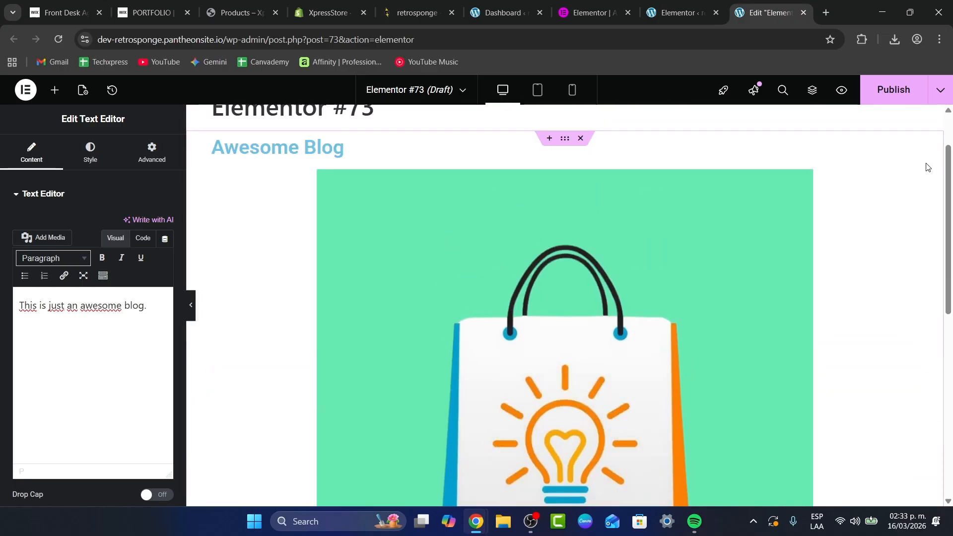
{"action": "left_click", "coordinate": [54, 90]}
{"action": "left_click_drag", "start_coordinate": [48, 251], "coordinate": [520, 177]}
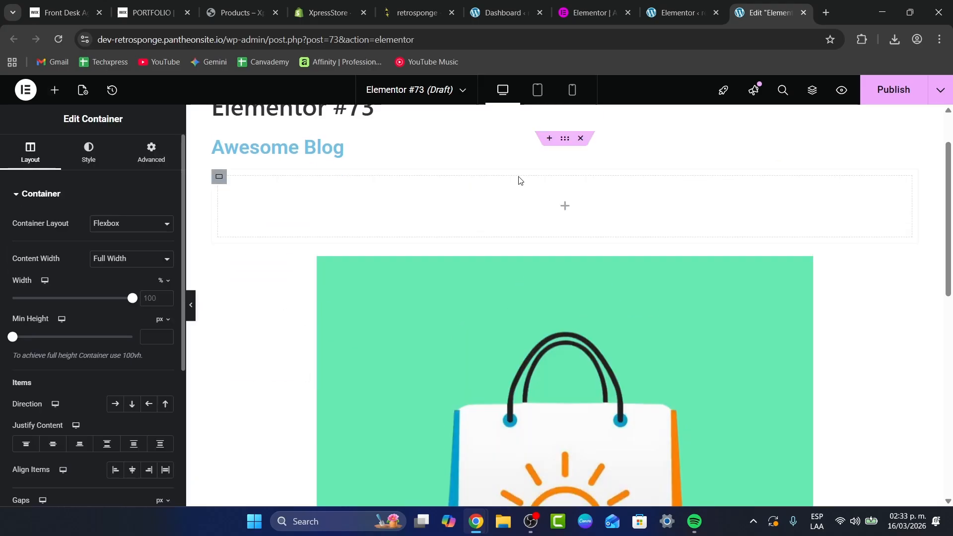
{"action": "scroll", "coordinate": [562, 273], "scroll_direction": "up", "scroll_amount": 1}
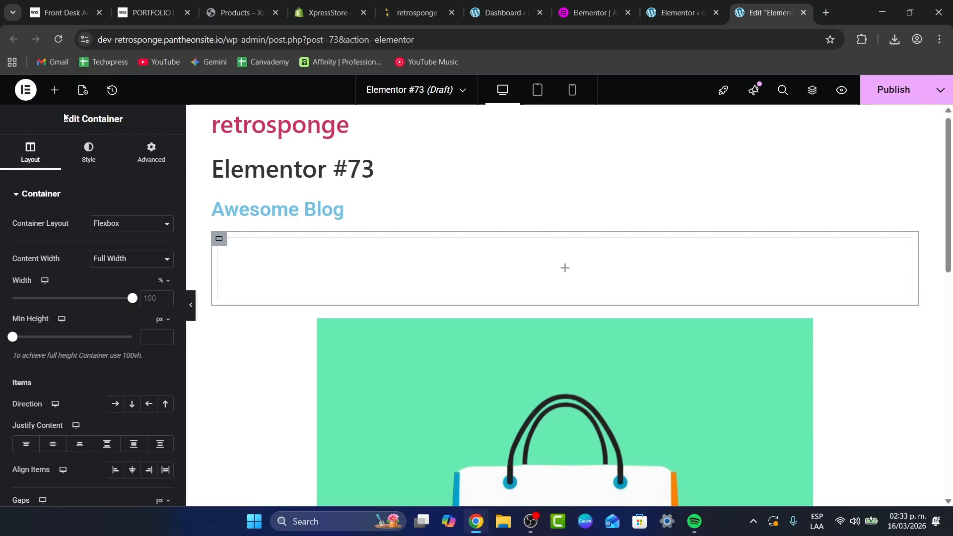
{"action": "left_click", "coordinate": [55, 90]}
{"action": "left_click_drag", "start_coordinate": [49, 248], "coordinate": [858, 283]}
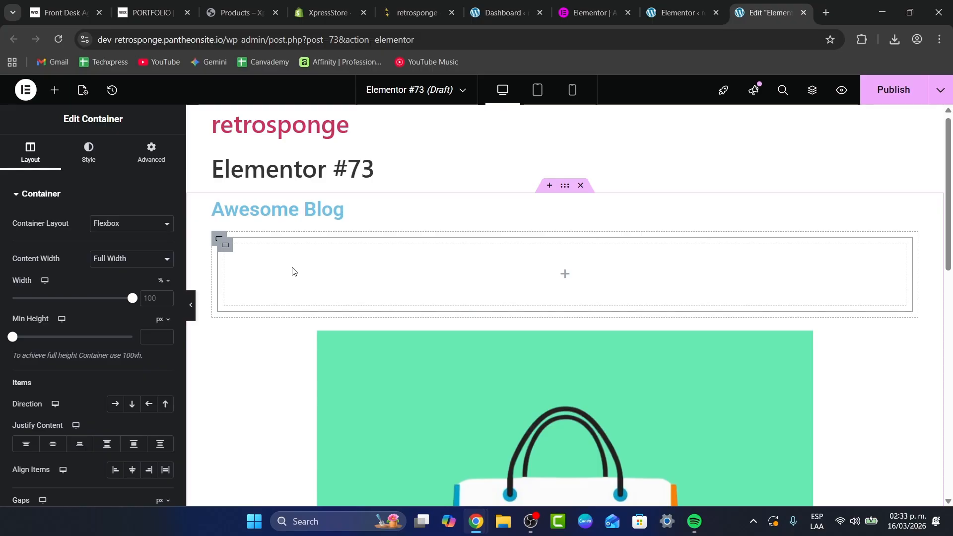
Add a heading to the inner container, then title the upper heading "Blog 1" and the new one "Side 1".
{"action": "left_click", "coordinate": [565, 274]}
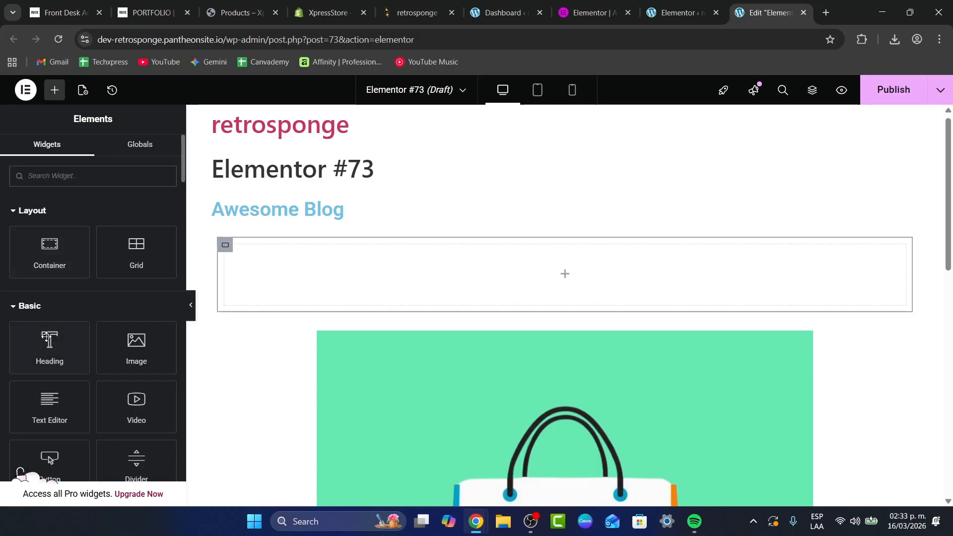
{"action": "left_click_drag", "start_coordinate": [46, 337], "coordinate": [561, 285]}
{"action": "left_click", "coordinate": [331, 200]}
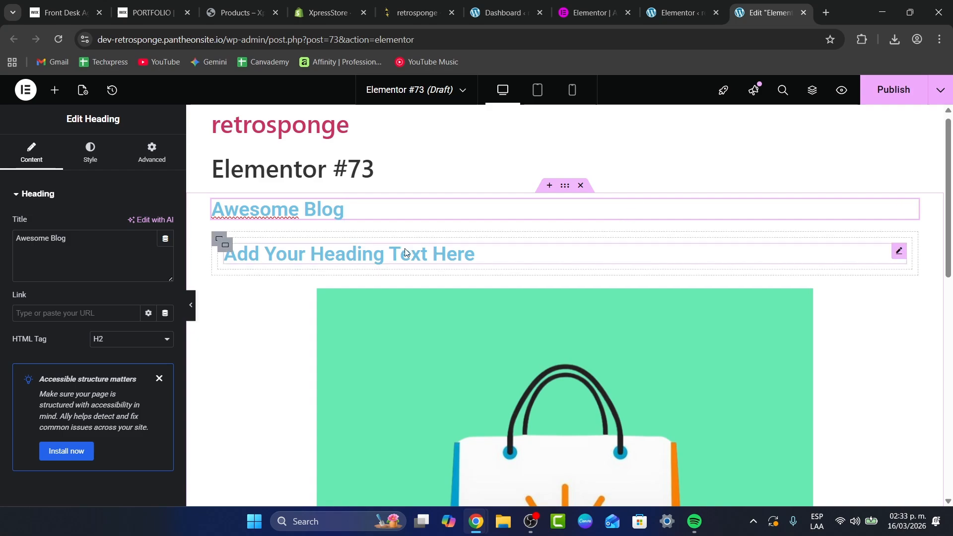
{"action": "triple_click", "coordinate": [338, 210]}
{"action": "type", "text": "Blog 1"}
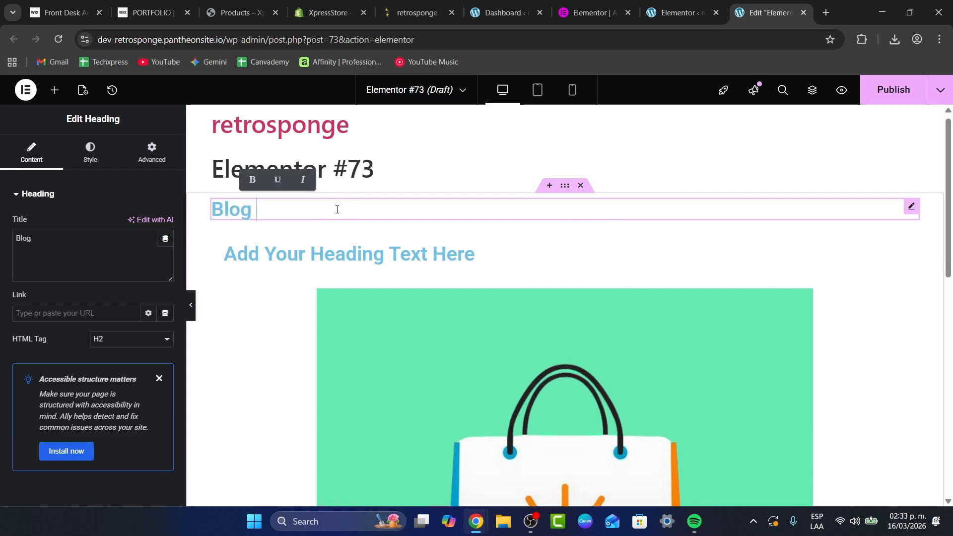
{"action": "triple_click", "coordinate": [390, 254]}
{"action": "type", "text": "Side 1"}
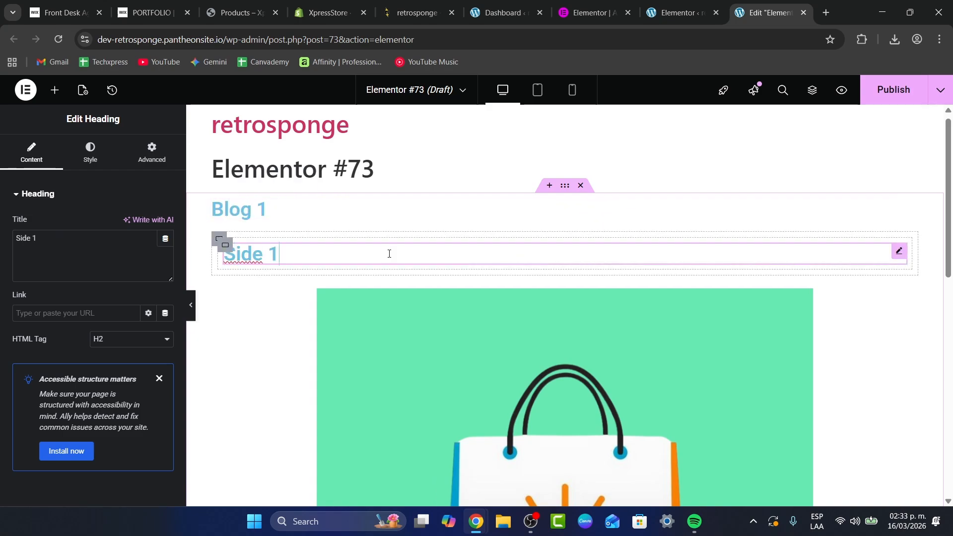
{"action": "left_click", "coordinate": [212, 388]}
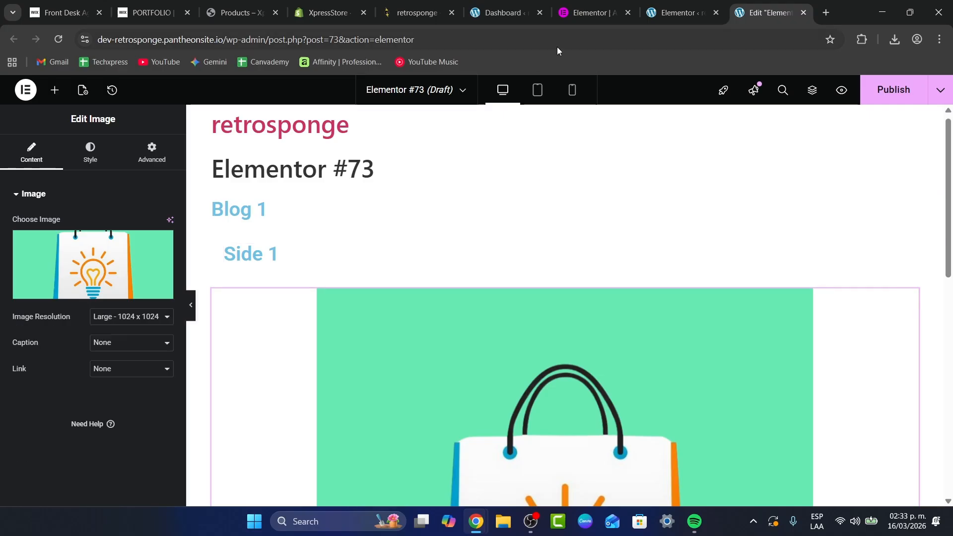
In mobile portrait view, move the container holding the "Side 1" heading out of its parent, placing it above the empty container.
{"action": "left_click", "coordinate": [572, 89]}
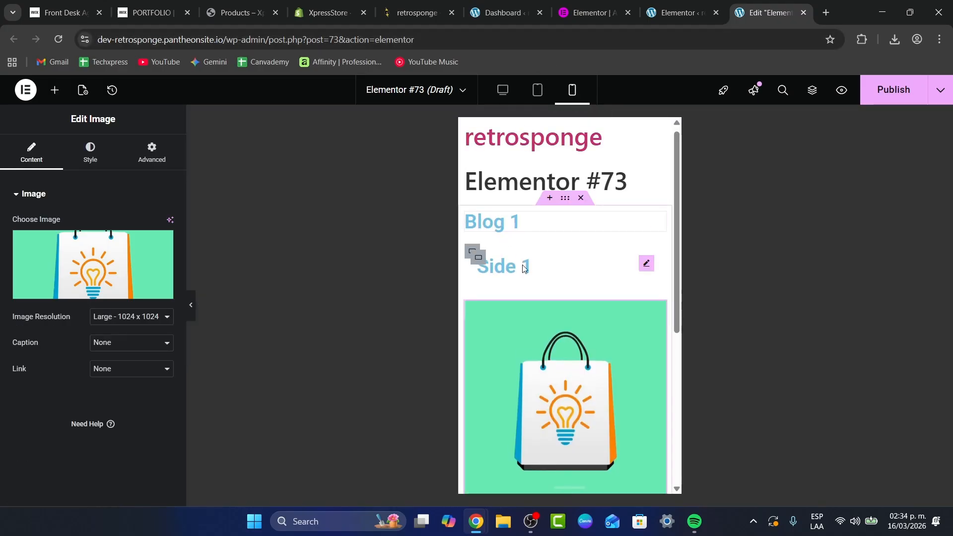
{"action": "left_click", "coordinate": [479, 263]}
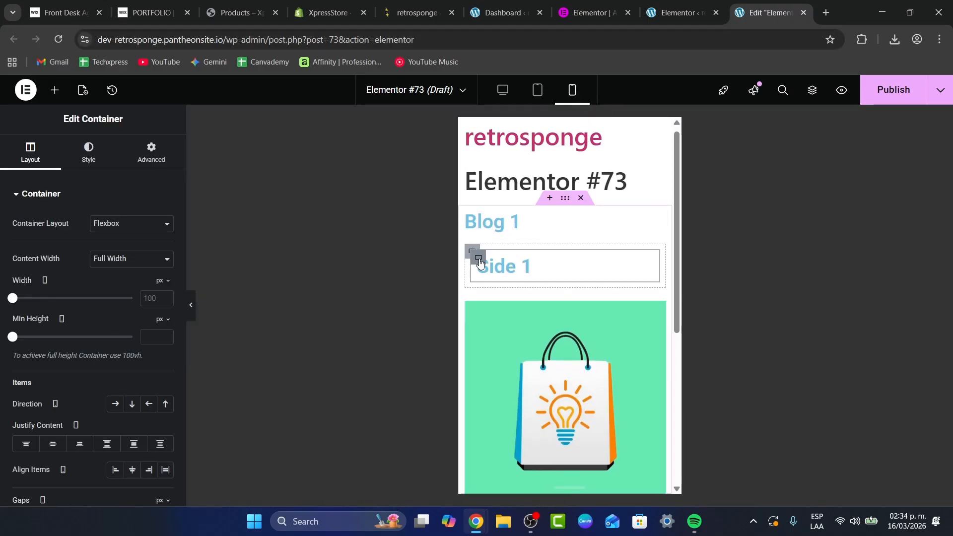
{"action": "mouse_move", "coordinate": [481, 266]}
{"action": "left_mouse_down"}
{"action": "mouse_move", "coordinate": [550, 268]}
{"action": "mouse_move", "coordinate": [487, 277]}
{"action": "mouse_move", "coordinate": [493, 296]}
{"action": "mouse_move", "coordinate": [493, 228]}
{"action": "mouse_move", "coordinate": [481, 274]}
{"action": "mouse_move", "coordinate": [478, 228]}
{"action": "mouse_move", "coordinate": [472, 254]}
{"action": "left_mouse_up"}
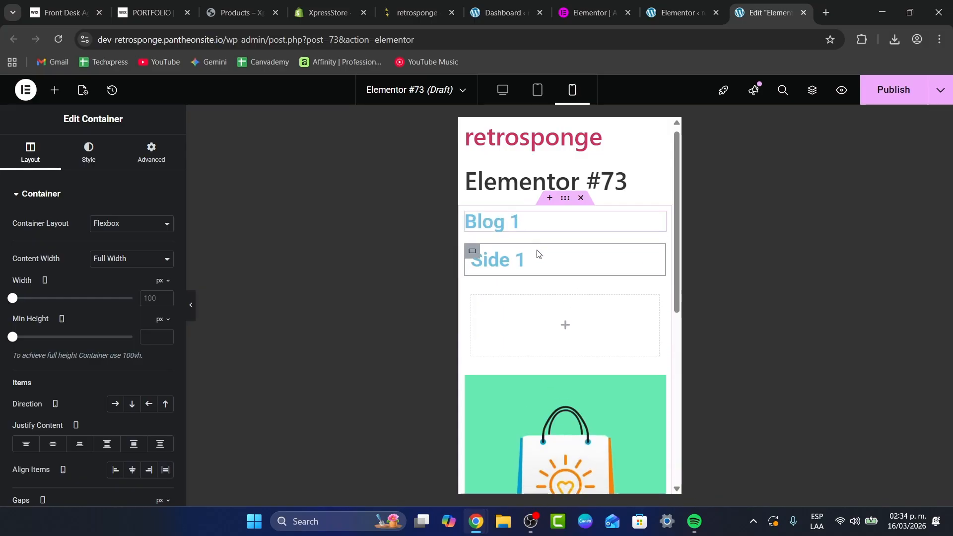
{"action": "left_click", "coordinate": [653, 256]}
{"action": "scroll", "coordinate": [105, 462], "scroll_direction": "down", "scroll_amount": 4}
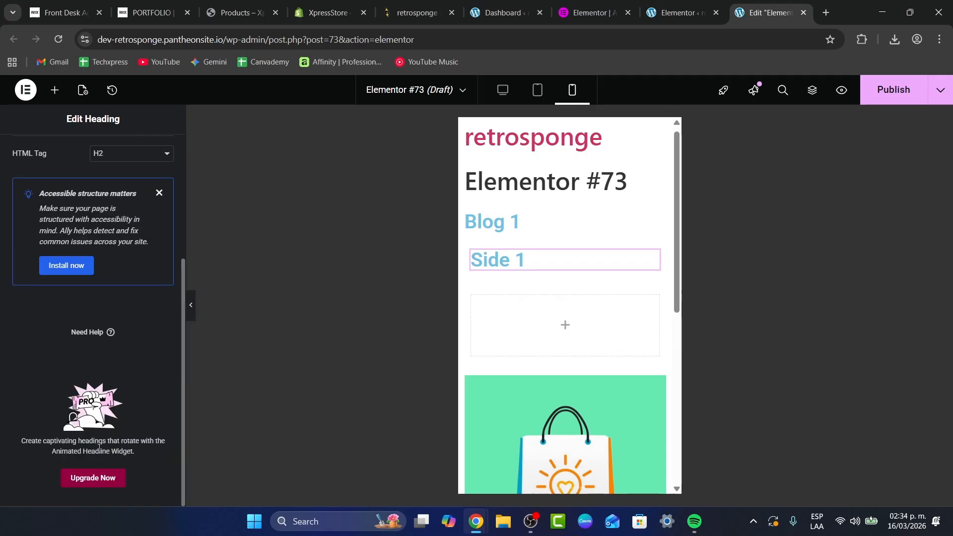
{"action": "scroll", "coordinate": [104, 487], "scroll_direction": "up", "scroll_amount": 4}
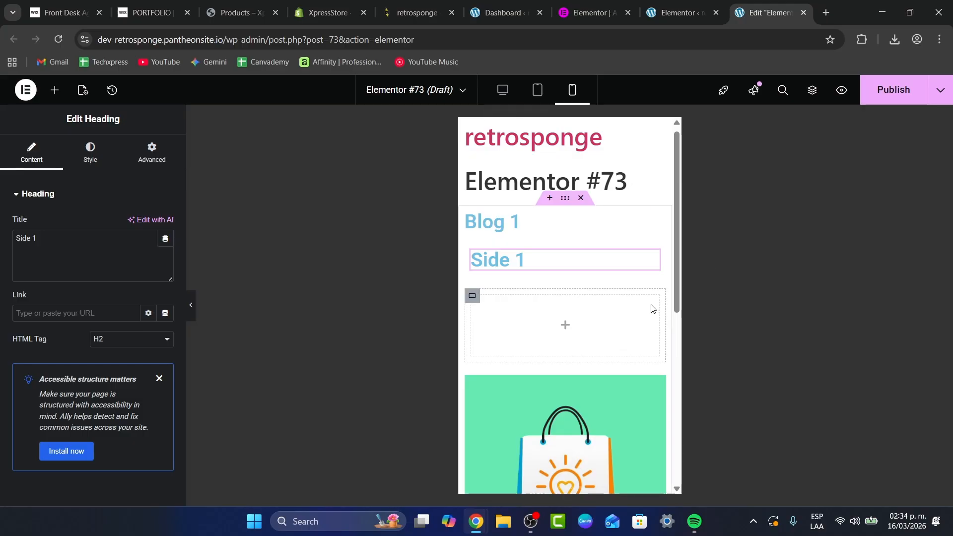
{"action": "scroll", "coordinate": [651, 306], "scroll_direction": "down", "scroll_amount": 2}
{"action": "scroll", "coordinate": [651, 305], "scroll_direction": "down", "scroll_amount": 2}
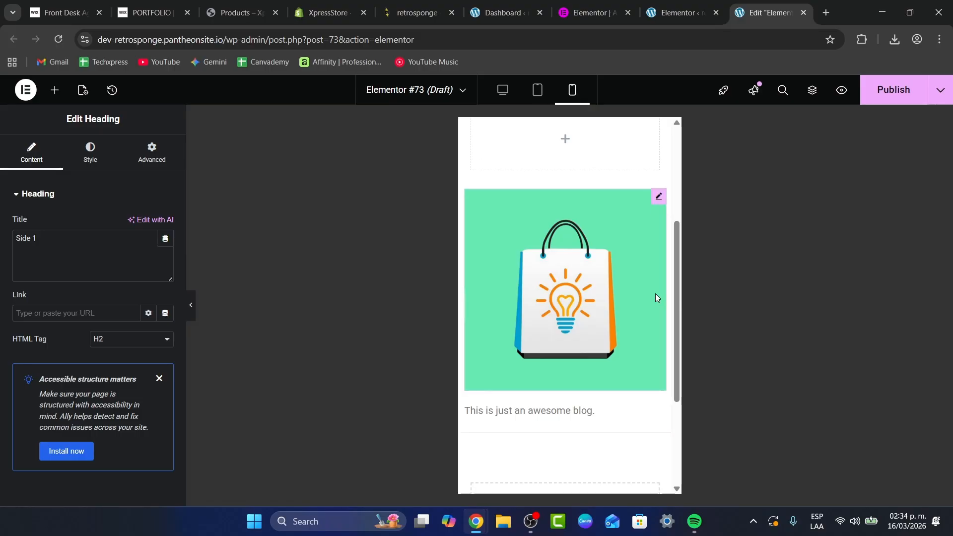
{"action": "scroll", "coordinate": [598, 273], "scroll_direction": "up", "scroll_amount": 3}
Set the "Side 1" heading's typography size to 18 px for mobile portrait view.
{"action": "left_click", "coordinate": [530, 198]}
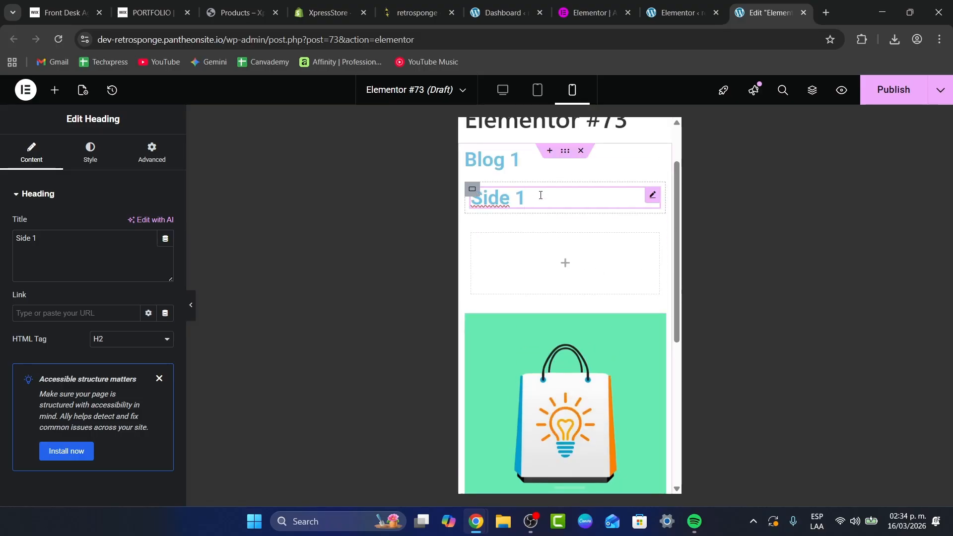
{"action": "triple_click", "coordinate": [541, 195]}
{"action": "left_click", "coordinate": [89, 153]}
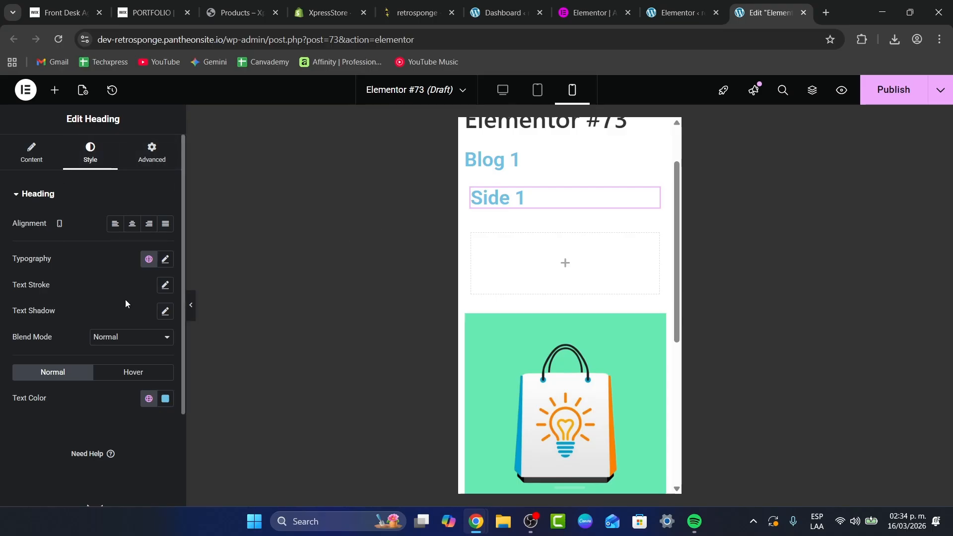
{"action": "left_click", "coordinate": [165, 261]}
{"action": "scroll", "coordinate": [160, 299], "scroll_direction": "down", "scroll_amount": 1}
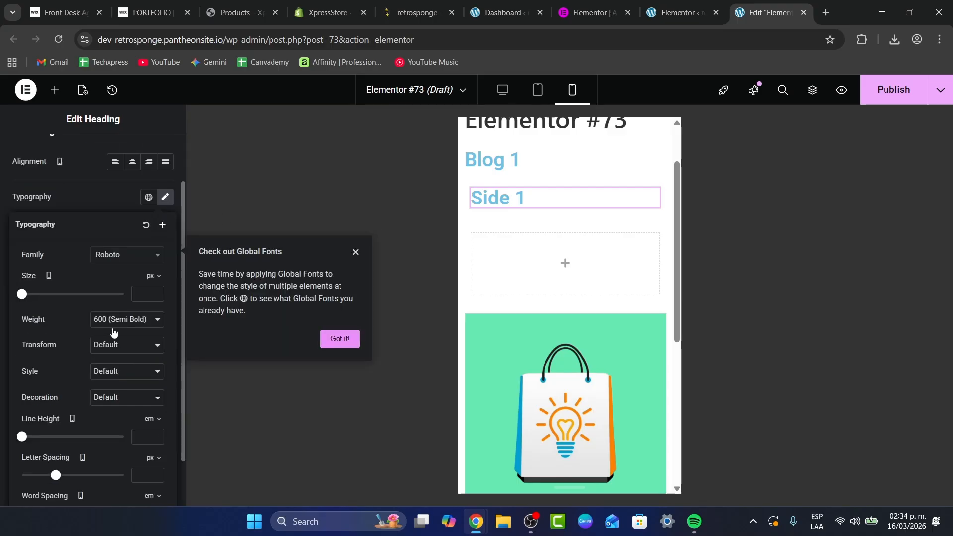
{"action": "triple_click", "coordinate": [156, 293]}
{"action": "triple_click", "coordinate": [157, 292]}
{"action": "left_click", "coordinate": [157, 292]}
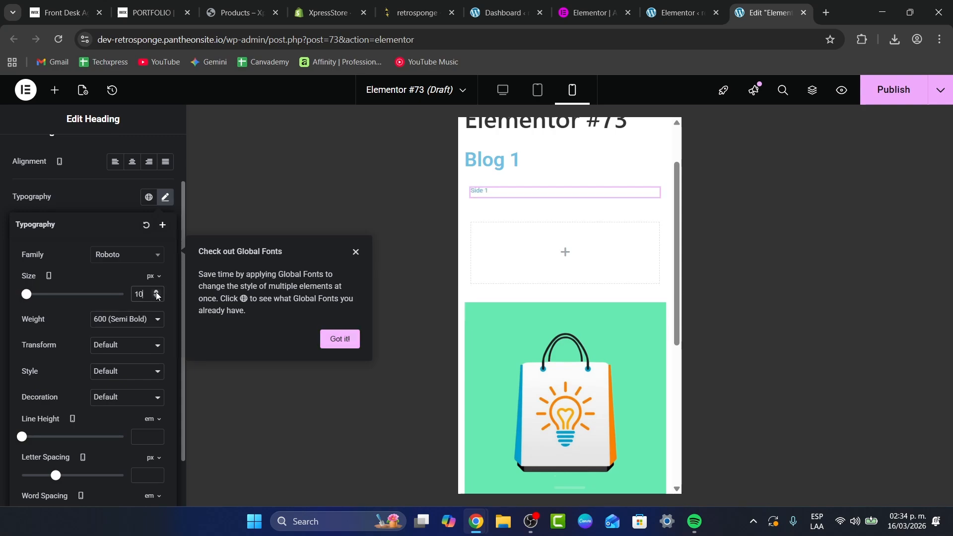
{"action": "triple_click", "coordinate": [157, 292]}
{"action": "double_click", "coordinate": [157, 293]}
{"action": "double_click", "coordinate": [157, 292]}
{"action": "triple_click", "coordinate": [157, 293]}
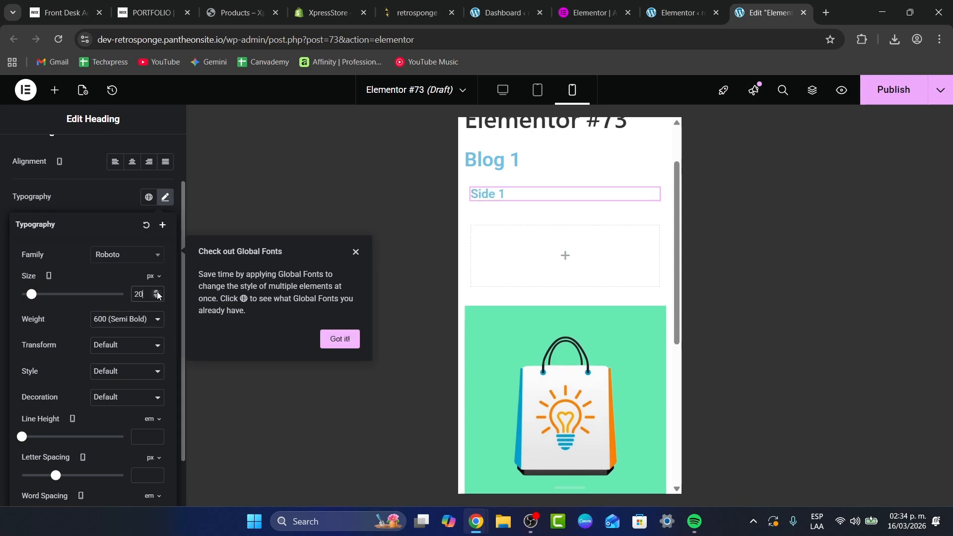
{"action": "left_click", "coordinate": [158, 297]}
{"action": "left_click", "coordinate": [158, 297]}
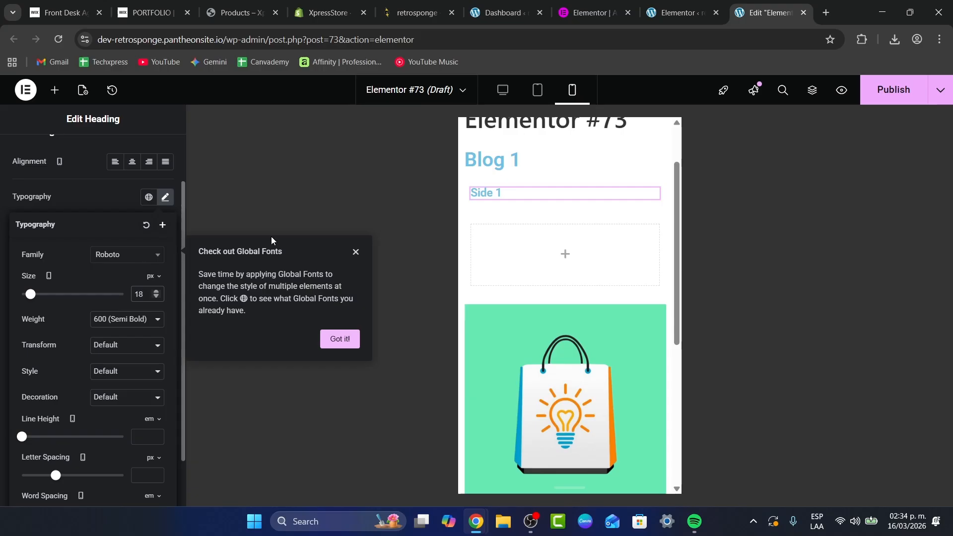
Change the "Side 1" heading text to "Really Awesome Blog #1" and move the shopping-bag image into the empty container below it.
{"action": "triple_click", "coordinate": [498, 199]}
{"action": "key", "text": "BackSpace"}
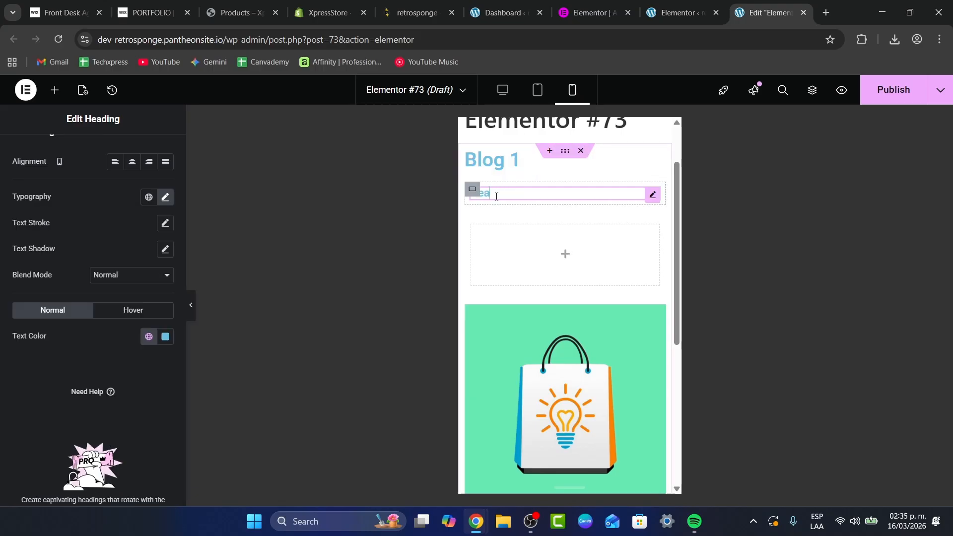
{"action": "type", "text": "Really Awesome B"}
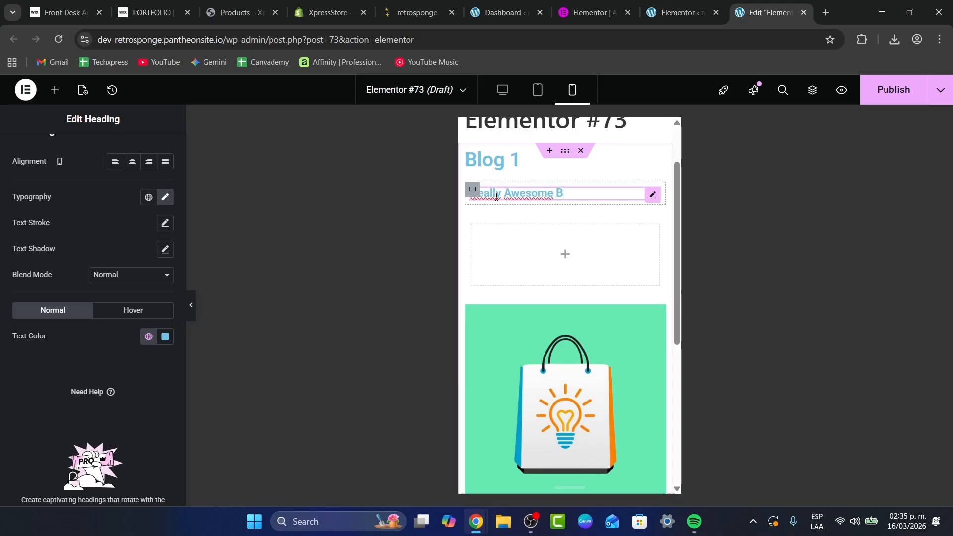
{"action": "type", "text": "log #1"}
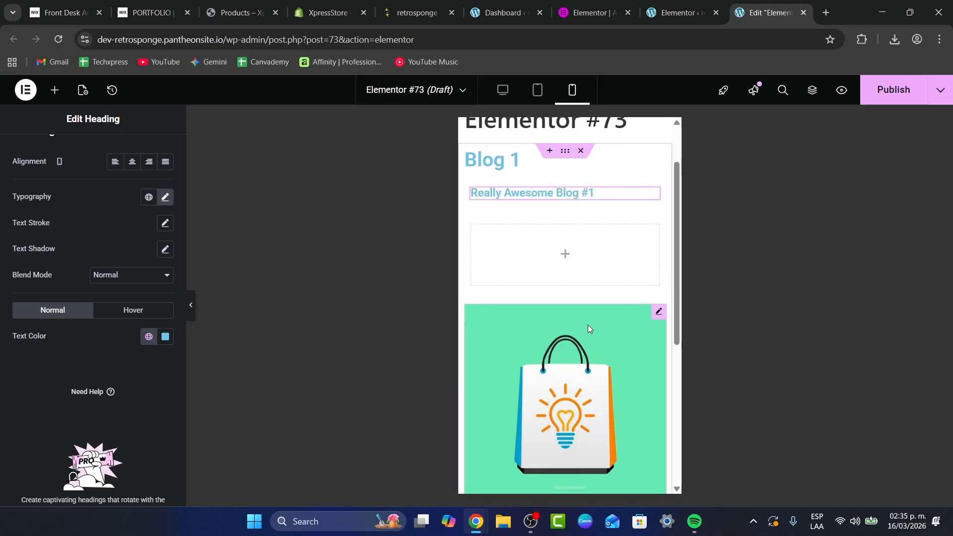
{"action": "left_click_drag", "start_coordinate": [589, 330], "coordinate": [593, 241]}
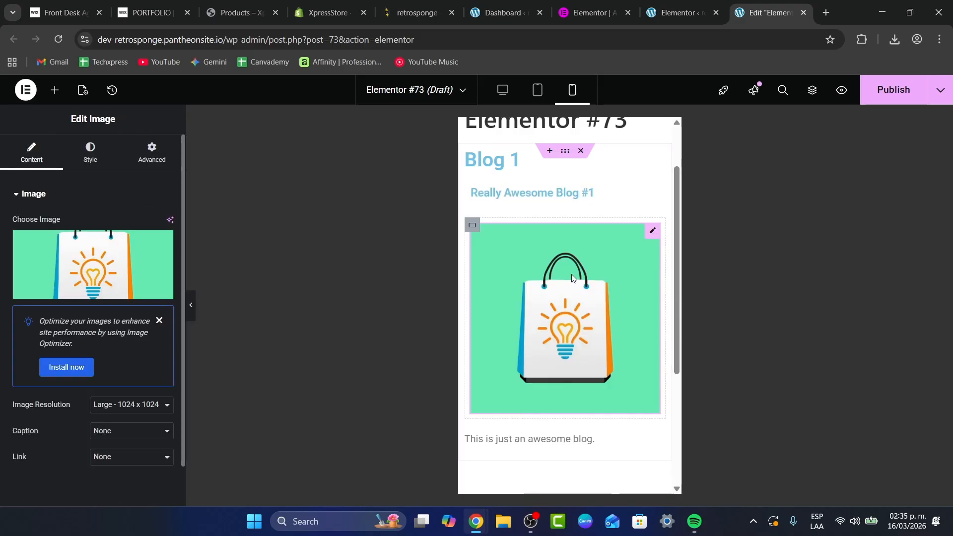
Replace the "Blog 1" heading text with "What is Tech Express?".
{"action": "double_click", "coordinate": [515, 160]}
{"action": "triple_click", "coordinate": [515, 160]}
{"action": "type", "text": "Wh"}
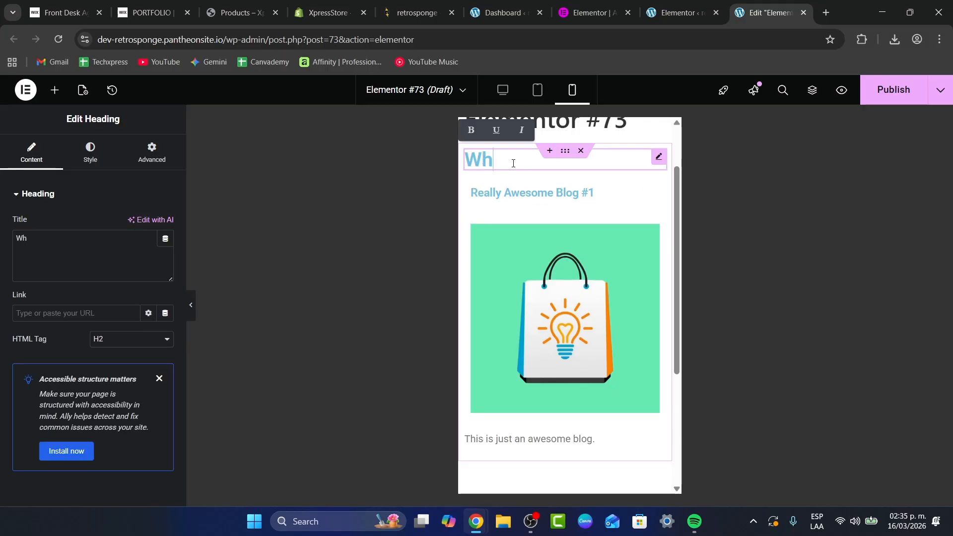
{"action": "type", "text": "at is Tech Express?"}
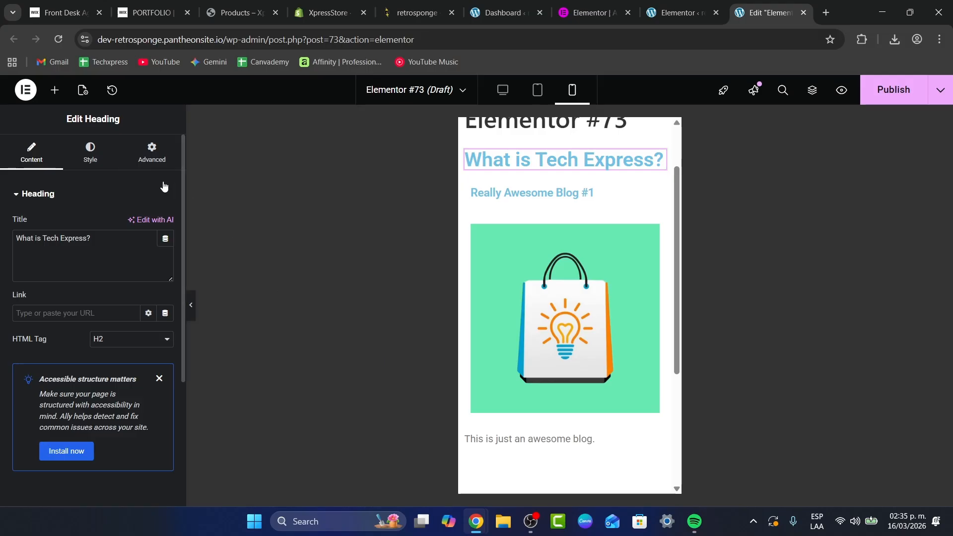
Set the "What is Tech Express?" heading to be hidden on mobile portrait.
{"action": "left_click", "coordinate": [152, 151]}
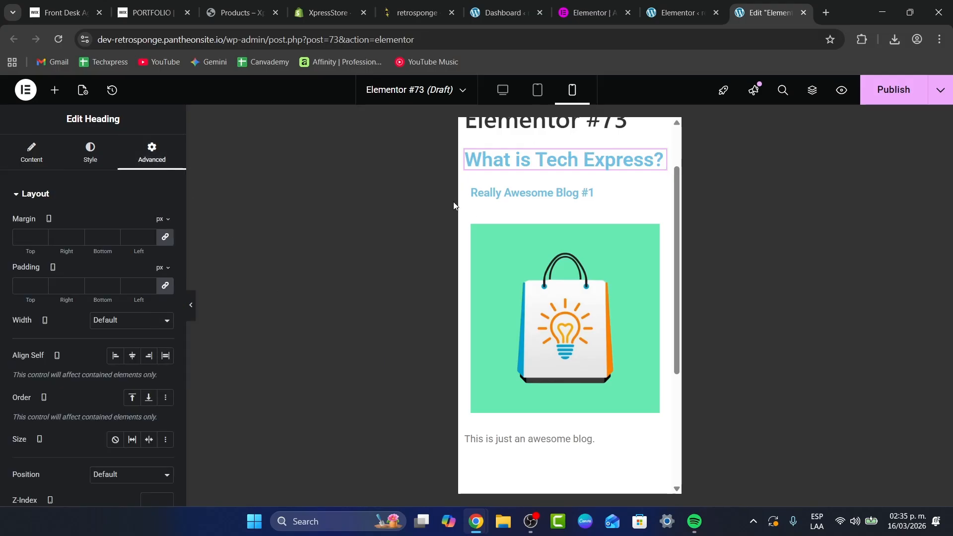
{"action": "scroll", "coordinate": [126, 308], "scroll_direction": "down", "scroll_amount": 15}
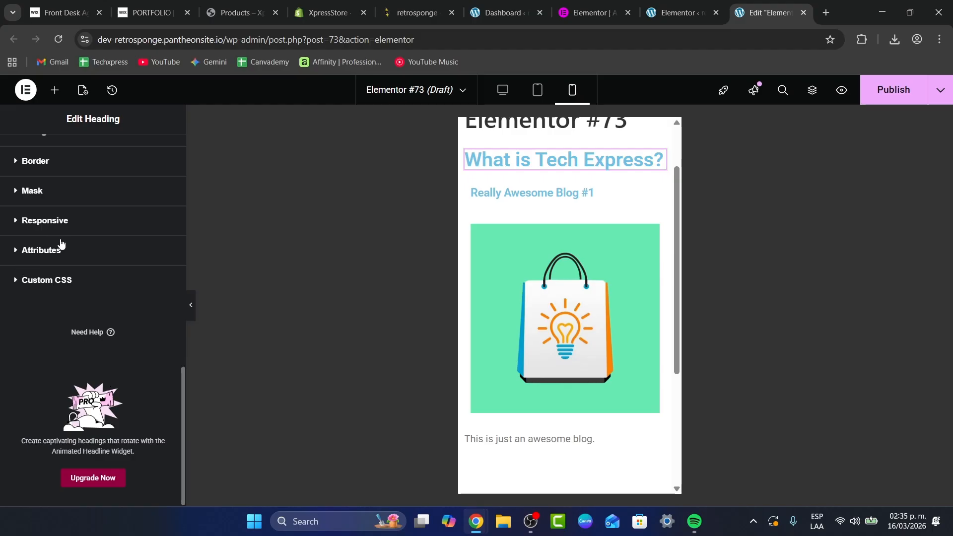
{"action": "left_click", "coordinate": [53, 225]}
{"action": "scroll", "coordinate": [94, 318], "scroll_direction": "down", "scroll_amount": 3}
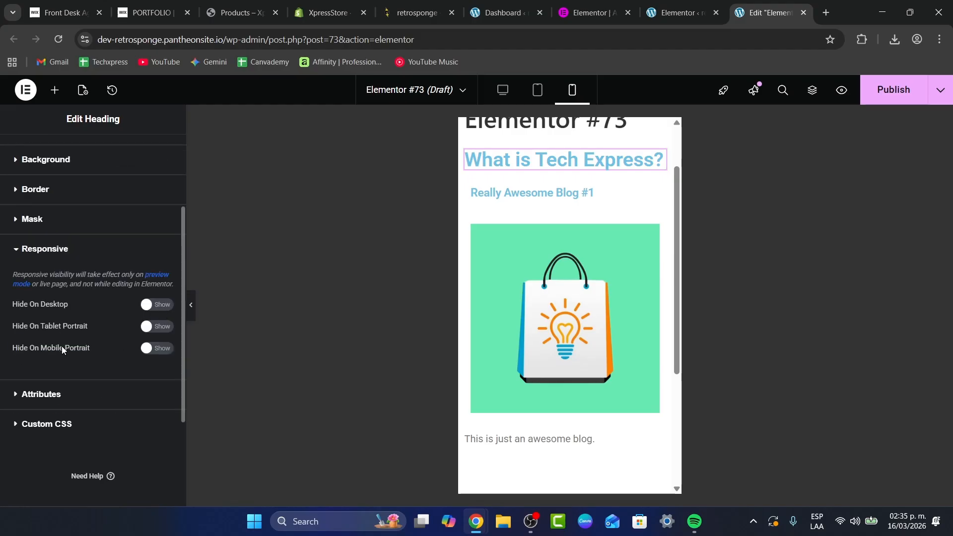
{"action": "left_click", "coordinate": [156, 348]}
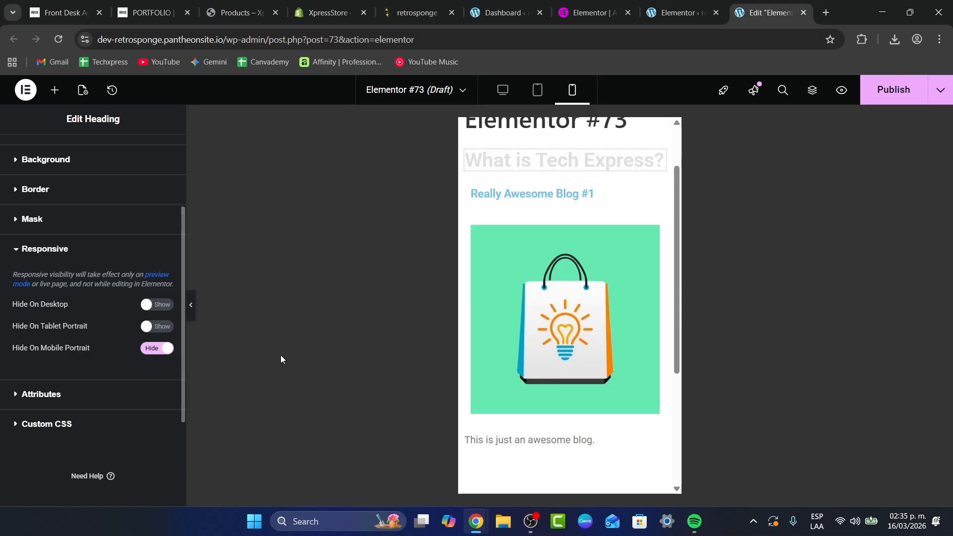
{"action": "scroll", "coordinate": [667, 306], "scroll_direction": "up", "scroll_amount": 1}
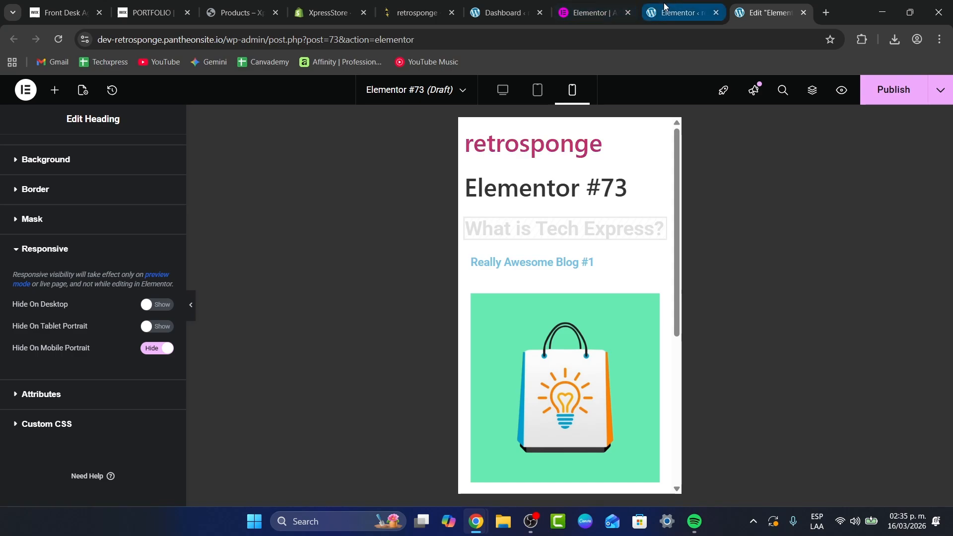
Open the installed plugins page in the WordPress admin, and switch to the Elementor account's list of all sites.
{"action": "left_click", "coordinate": [680, 12]}
{"action": "scroll", "coordinate": [54, 298], "scroll_direction": "down", "scroll_amount": 5}
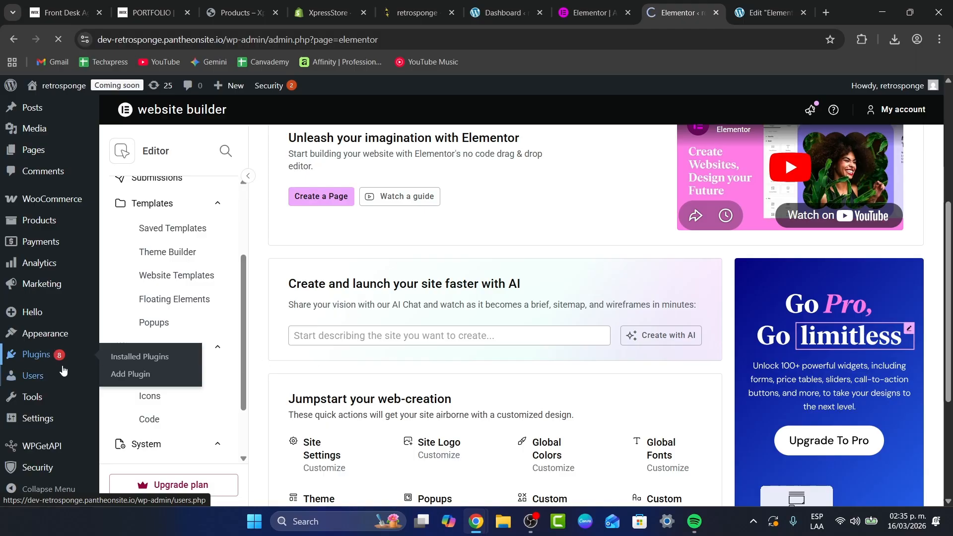
{"action": "left_click", "coordinate": [27, 355]}
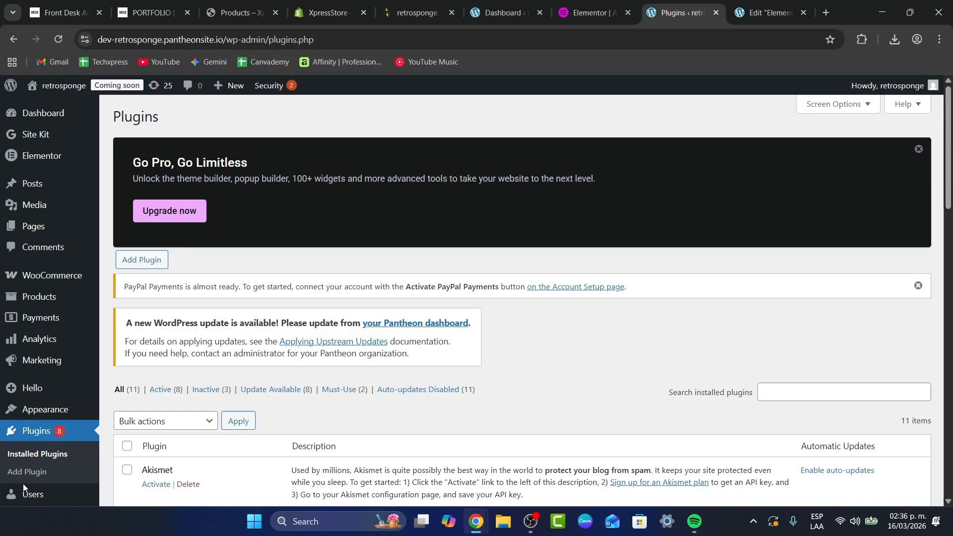
{"action": "left_click", "coordinate": [582, 5]}
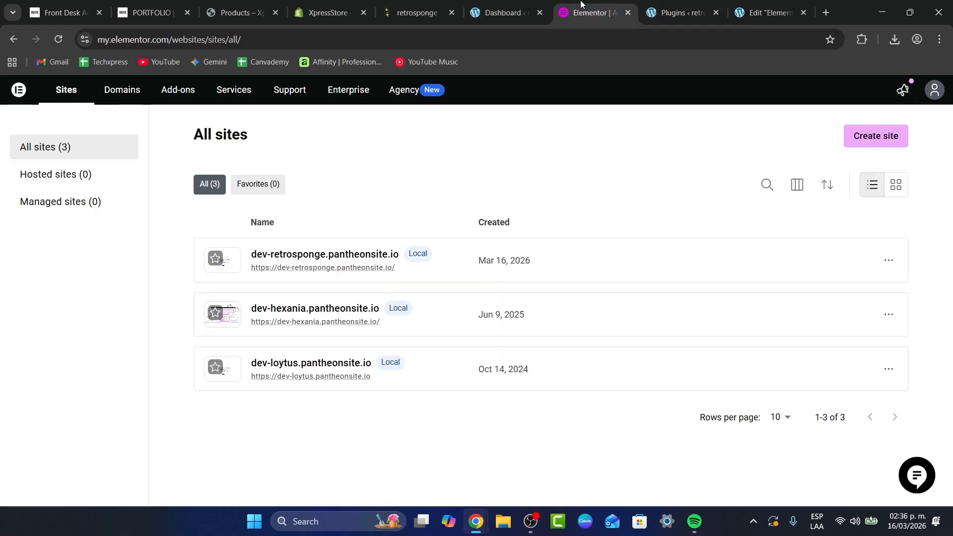